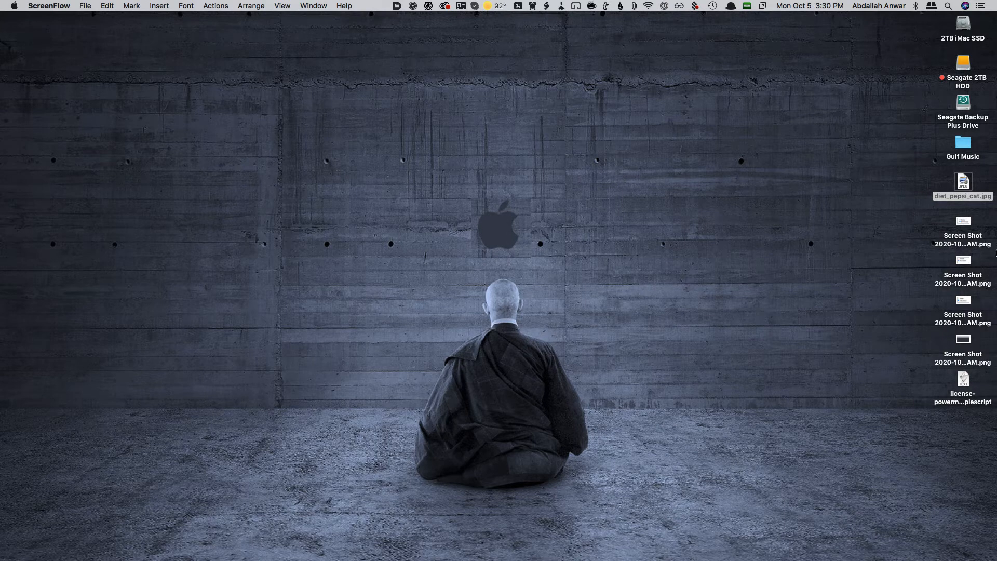
mouse_move(996, 253)
click(995, 224)
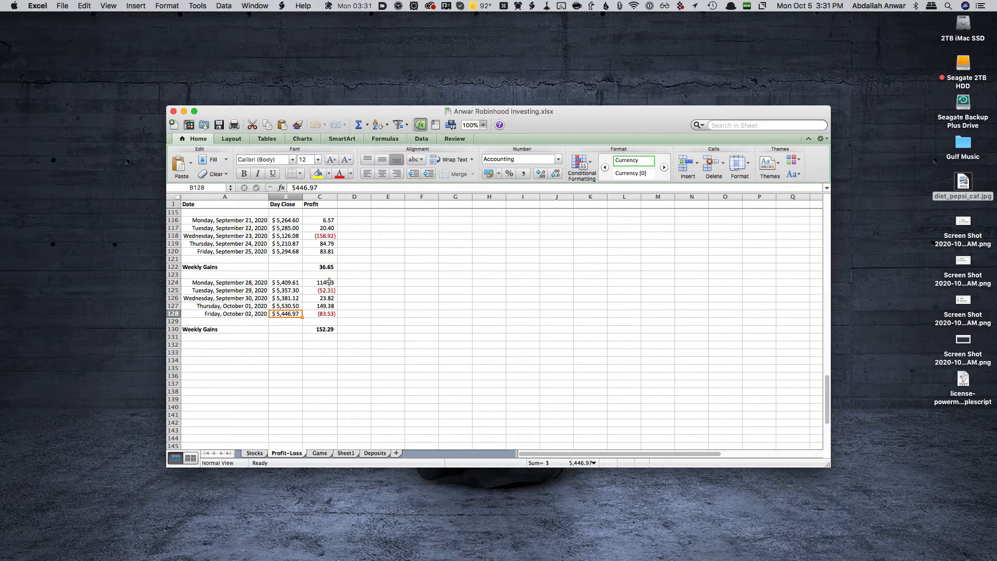
Step: Inspect the profit formula for Monday, September 28, 2020 in cell C124
click(328, 282)
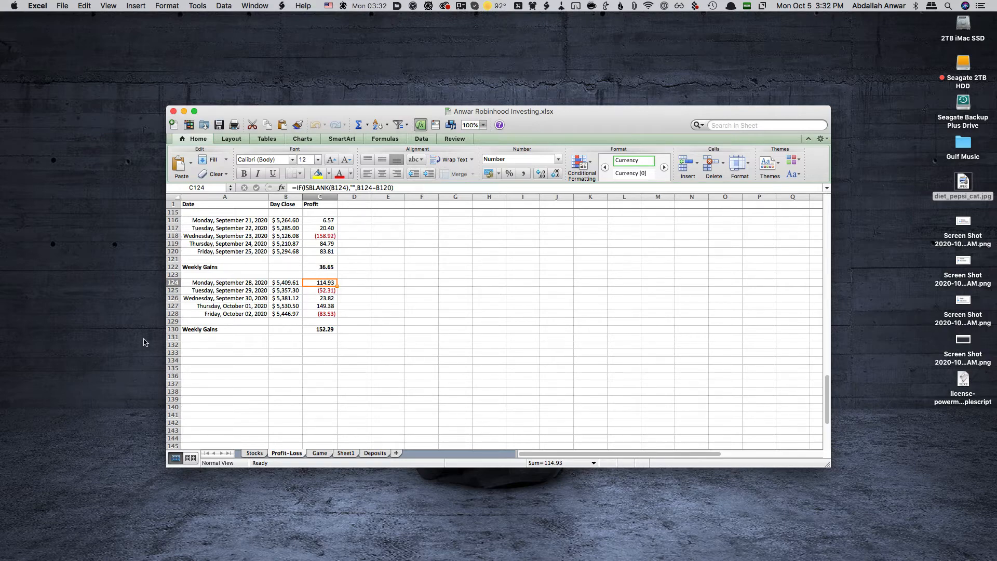
Step: Enter Monday, October 05, 2020 in A132 and fill a daily date series down to A136 with a step value of 1
click(190, 346)
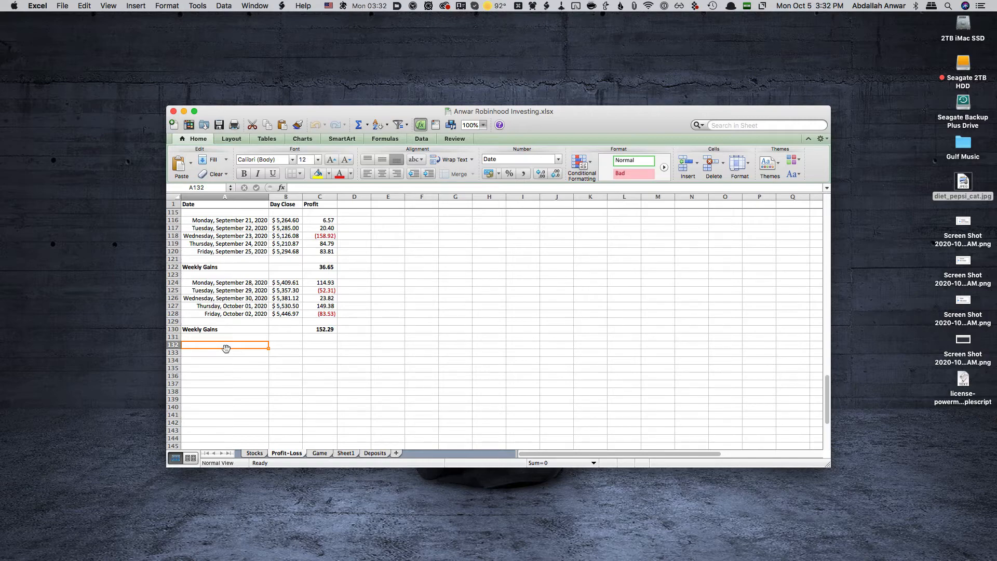
text(Monday, October 05, 2020)
key(shift+Down)
key(shift+Down)
key(shift+Down)
key(shift+Down)
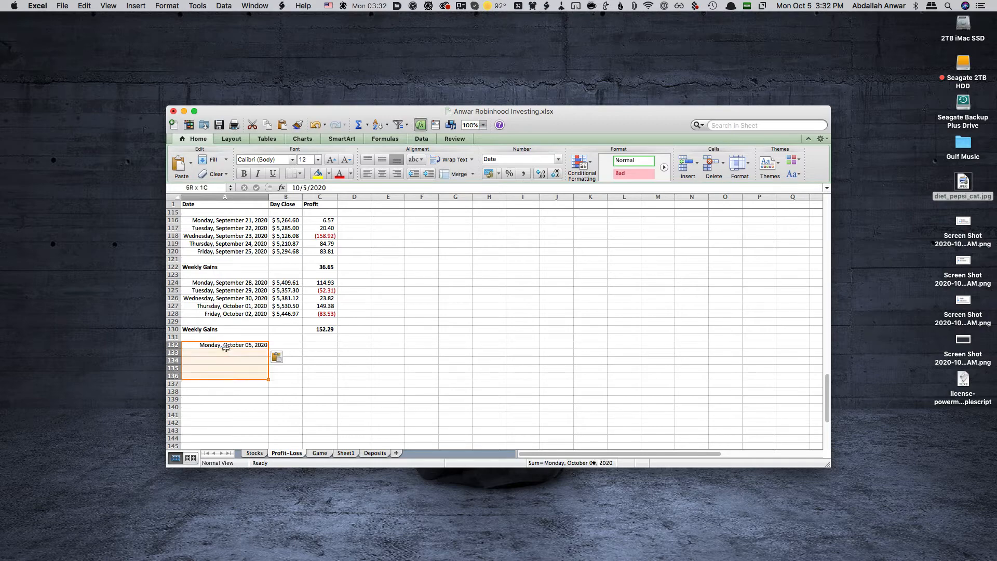
key(ctrl+s)
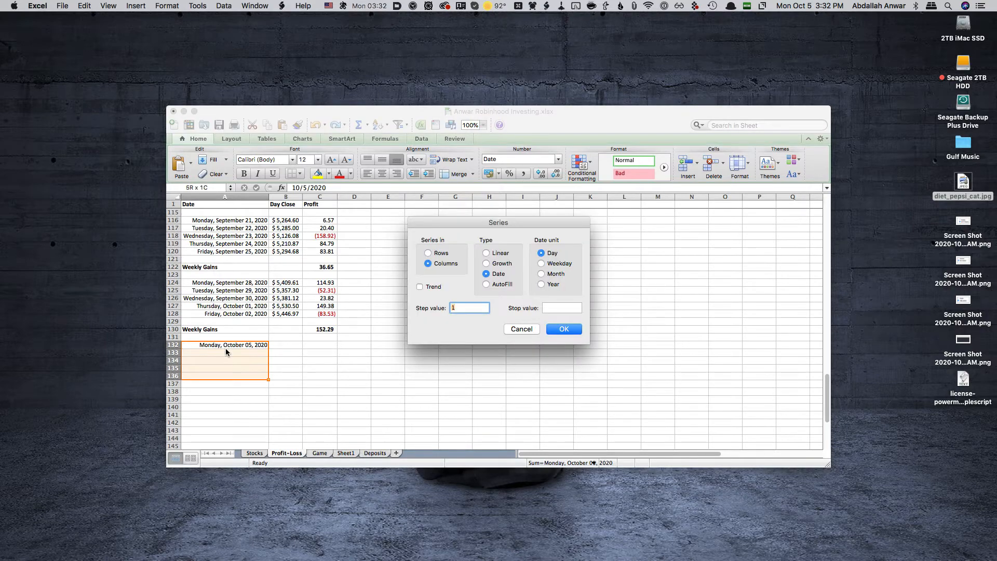
key(Return)
Step: Copy the previous week's profit formulas and weekly total in C124:C130 and paste them beginning at C132
key(Up)
key(Up)
key(Right)
key(Right)
key(shift+Up)
key(shift+Up)
key(shift+Up)
key(shift+Up)
key(shift+Up)
key(shift+Up)
key(super+c)
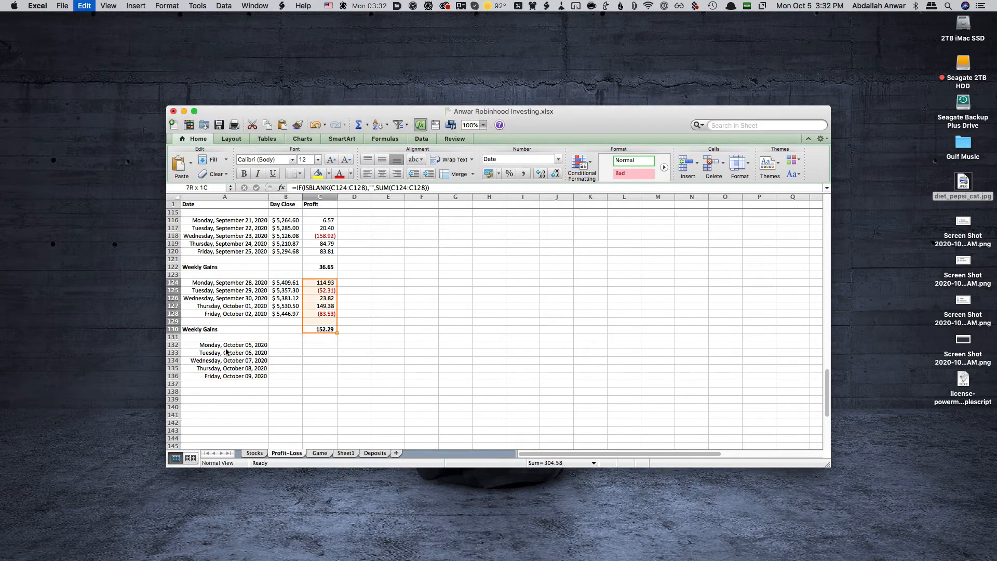
key(Down)
key(Down)
key(super+v)
Step: Add a bold Weekly Gains label in A138, in the row of the new week's total
key(Left)
key(Left)
key(Down)
key(Down)
key(Down)
key(Down)
key(Down)
key(Down)
key(super+b)
key(super+v)
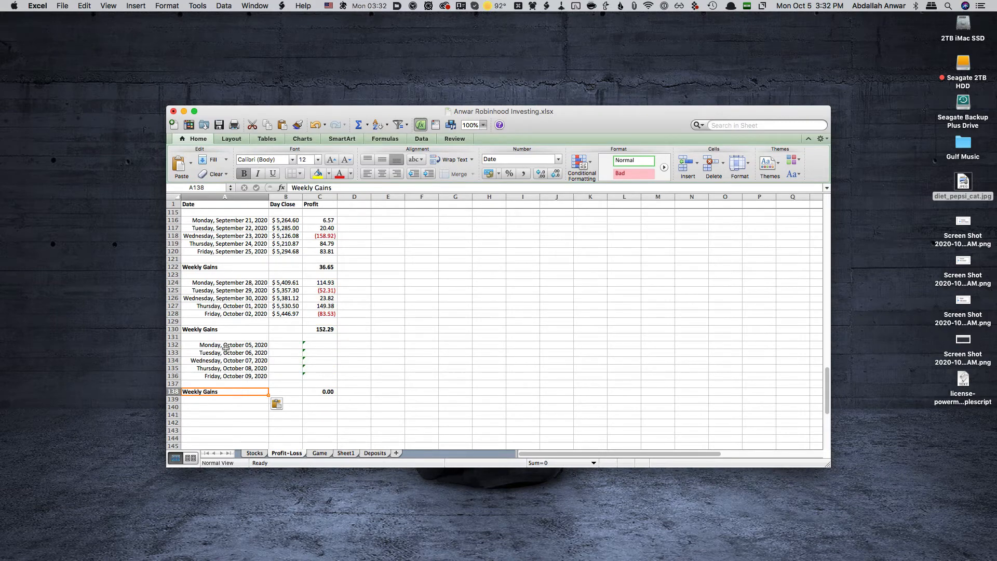
Step: Inspect the new week's Monday row, comparing the Day Close cell B132 with the profit formula in C132
click(292, 342)
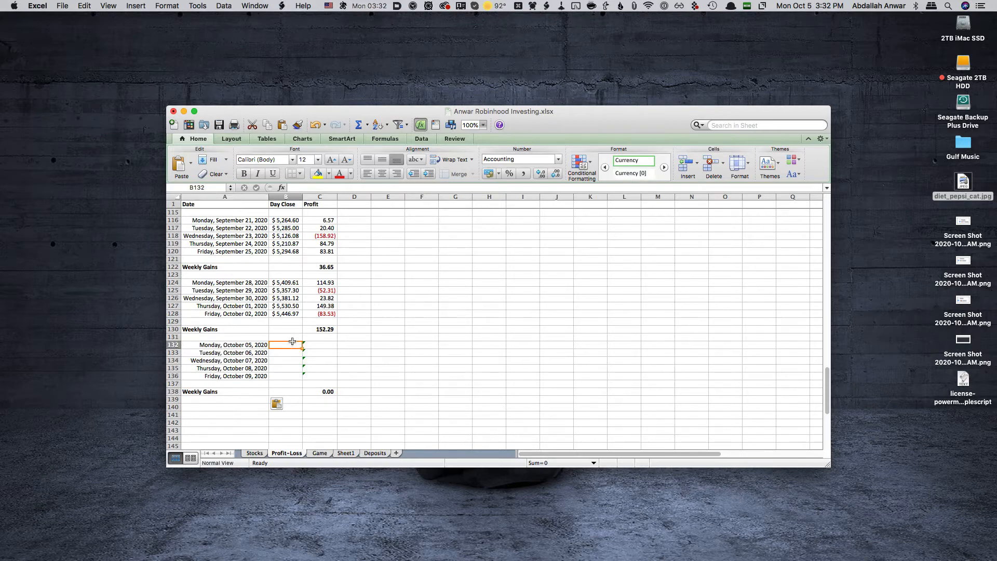
key(Right)
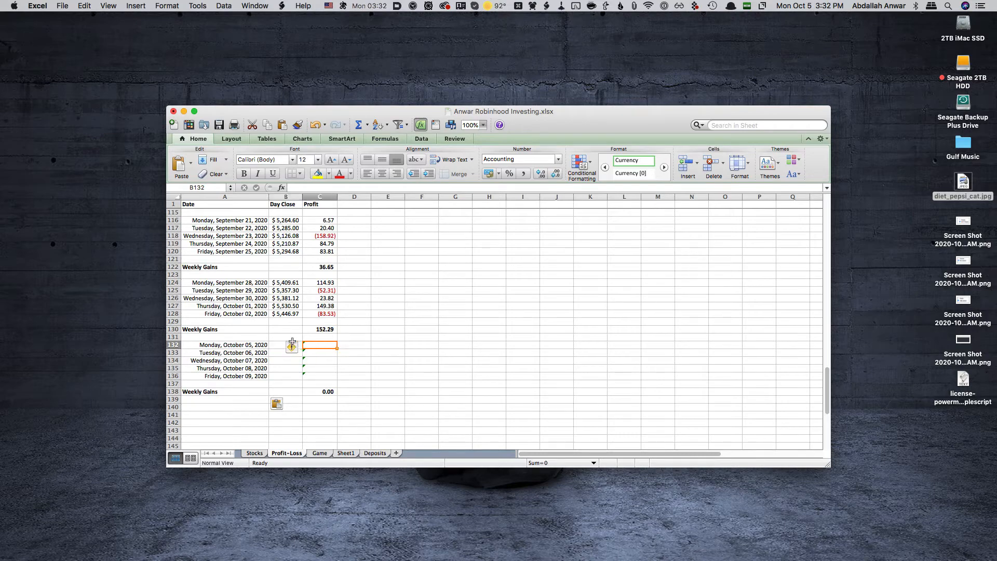
key(Left)
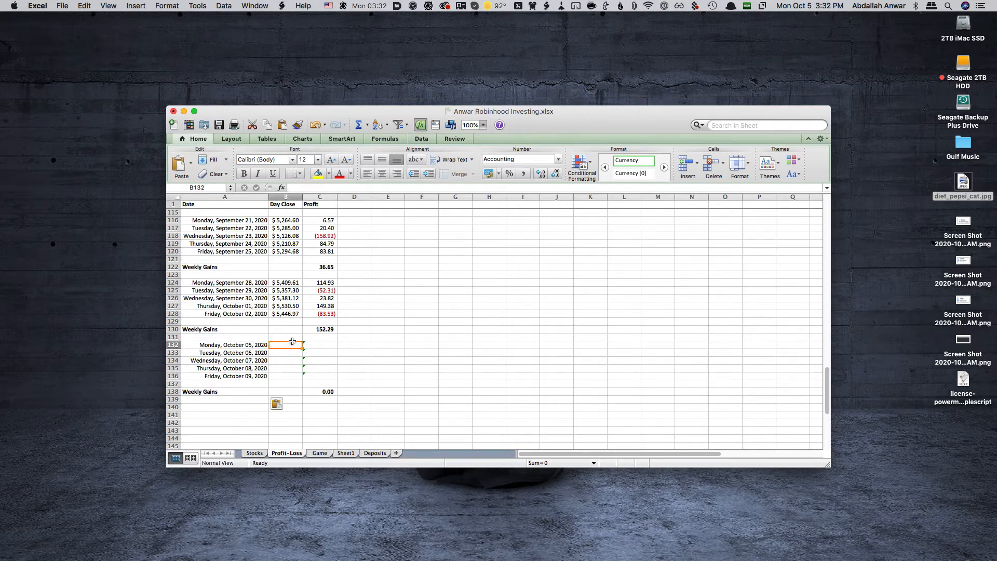
key(Left)
key(Right)
key(Right)
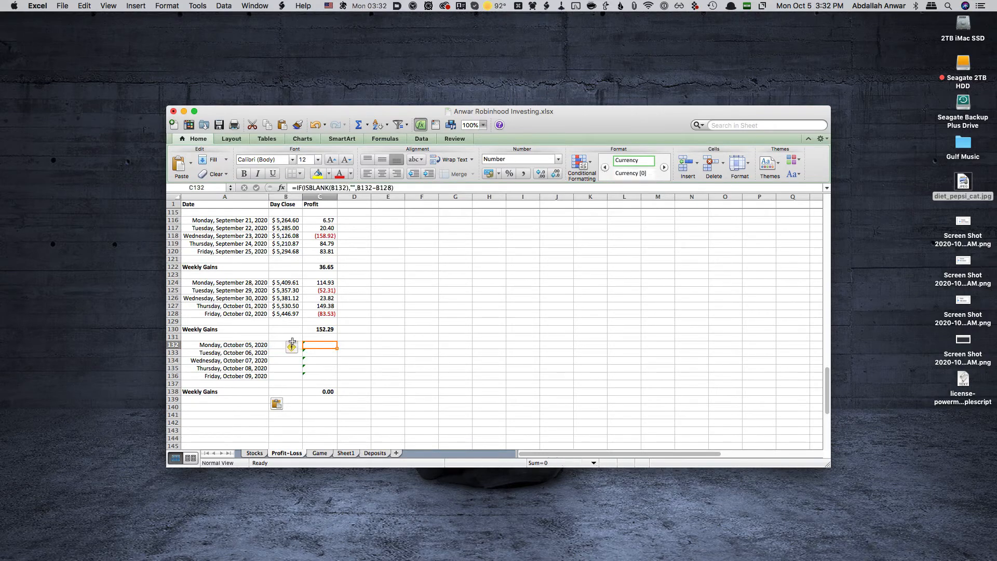
key(Left)
key(Left)
key(Right)
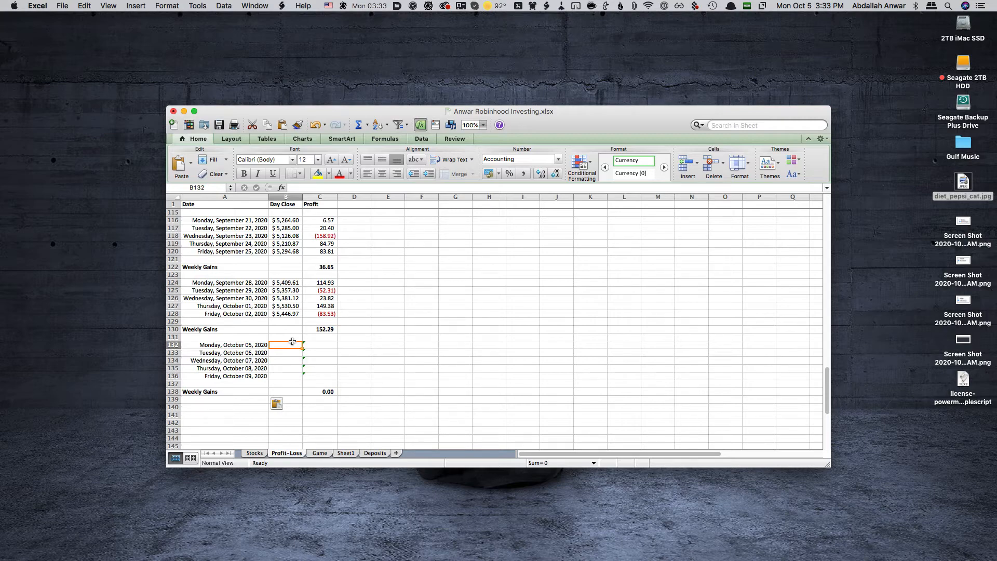
Step: Save the workbook and switch to the Keyboard Maestro editor
key(super+s)
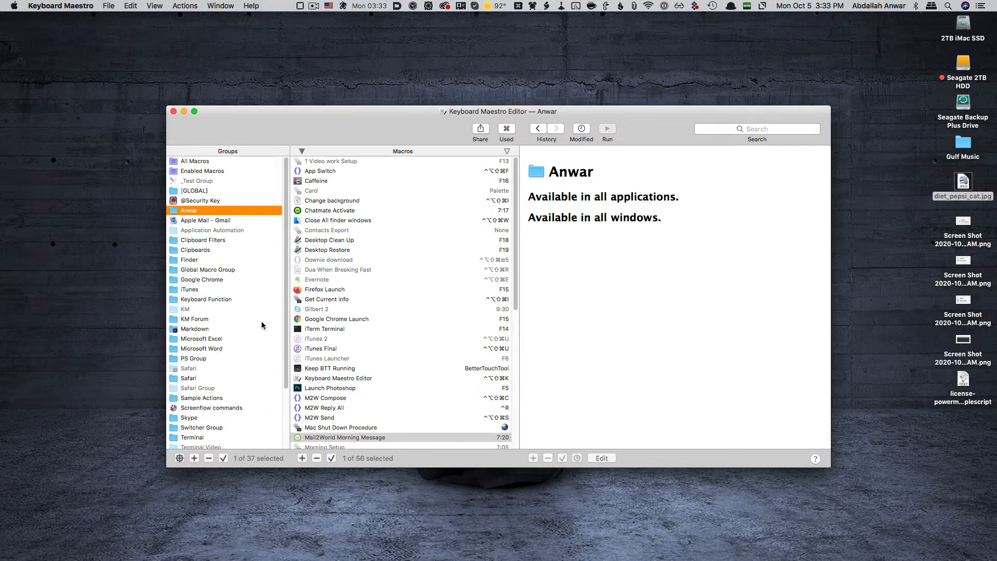
Step: Open the Investment Project macro from the Microsoft Excel group for editing
click(204, 339)
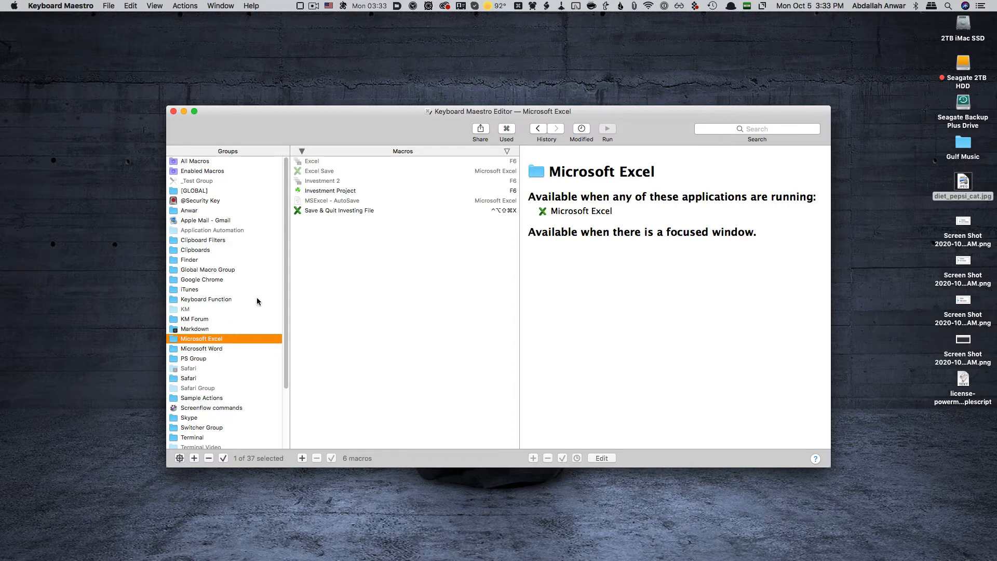
click(282, 269)
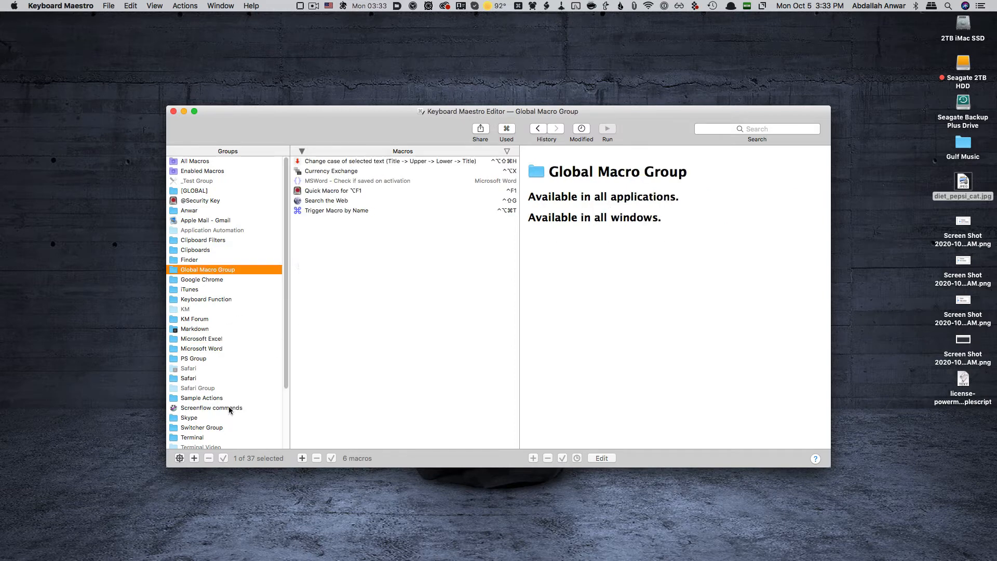
click(211, 341)
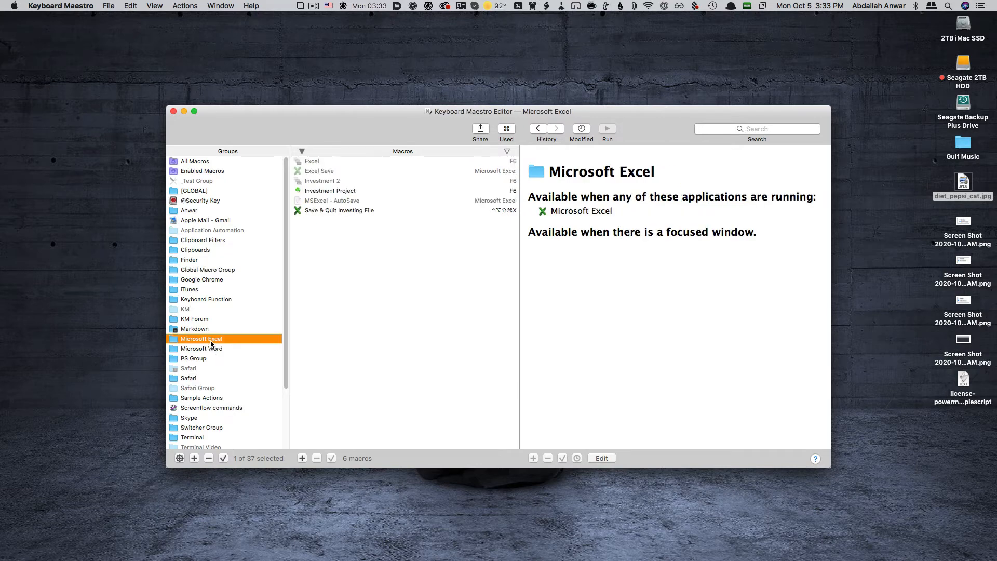
click(325, 210)
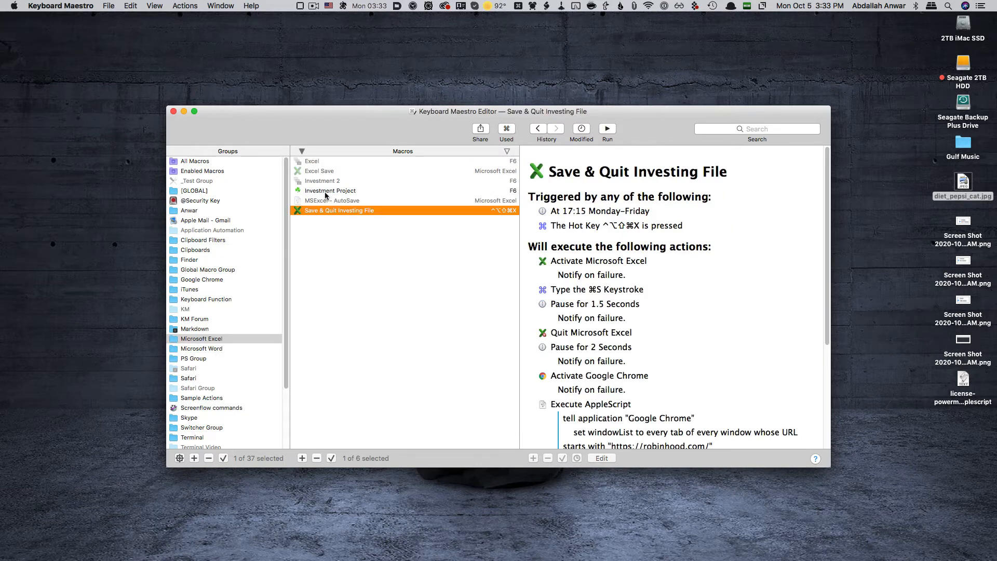
click(322, 193)
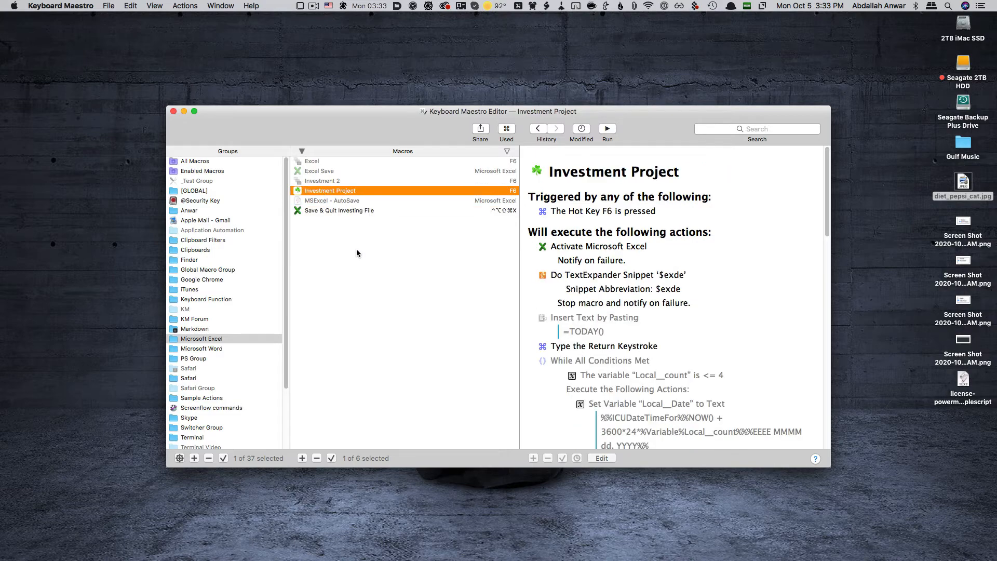
click(603, 459)
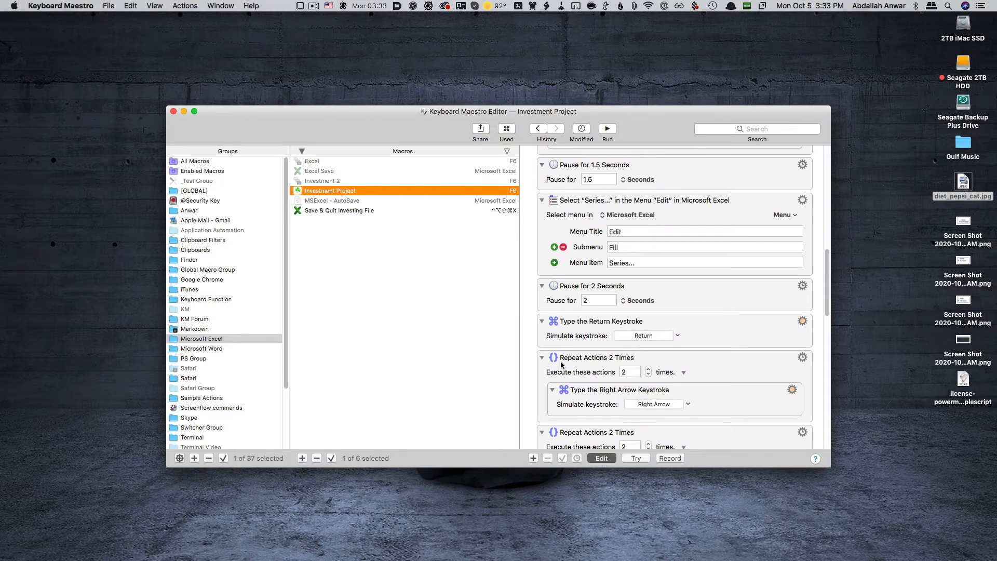
Step: Review the macro's opening actions, from activating Microsoft Excel and the date snippet through the Return and Up Arrow keystrokes
scroll(599, 353, up, 5)
scroll(598, 351, up, 10)
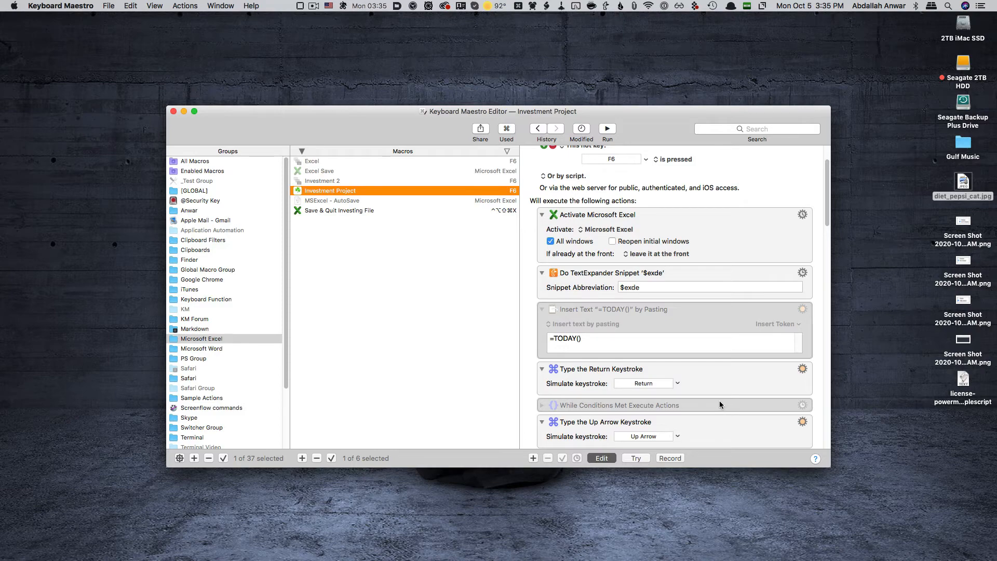
scroll(718, 402, down, 1)
scroll(719, 414, down, 2)
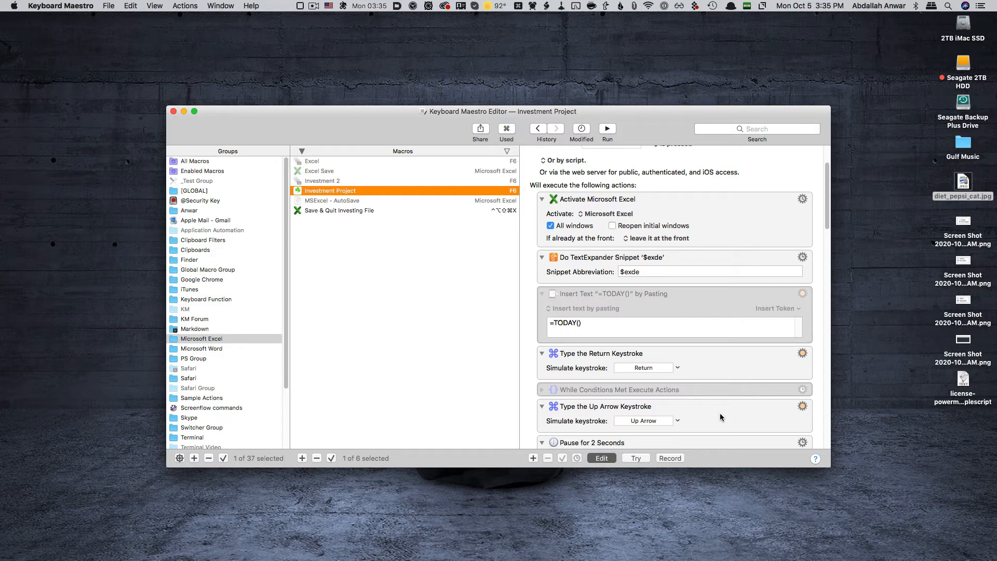
scroll(720, 413, down, 2)
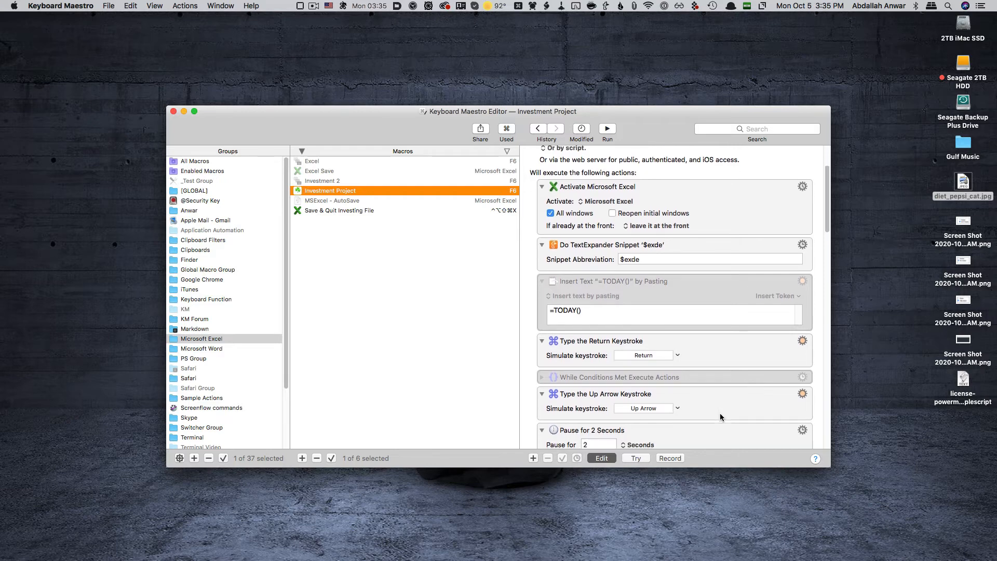
scroll(720, 418, down, 1)
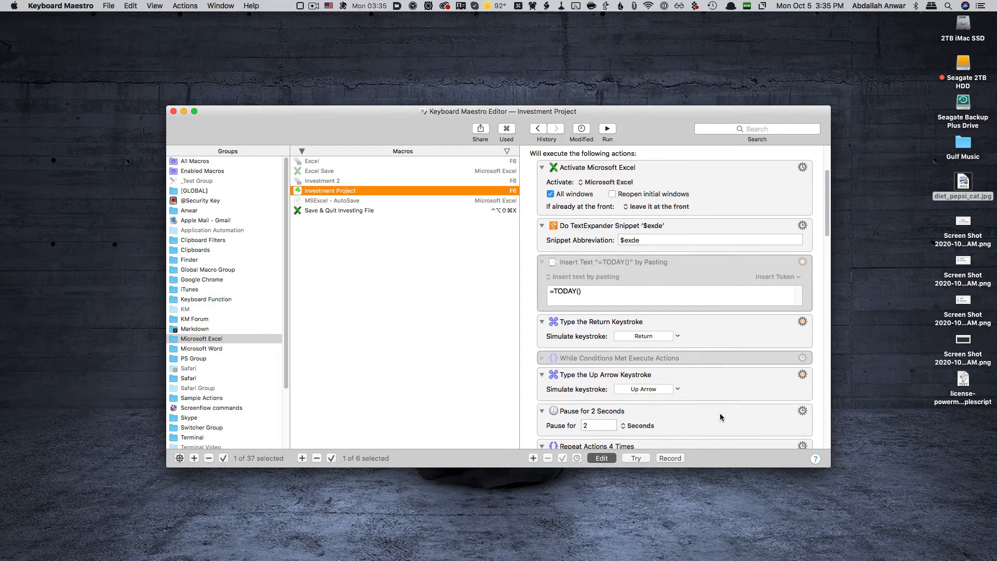
scroll(720, 416, down, 2)
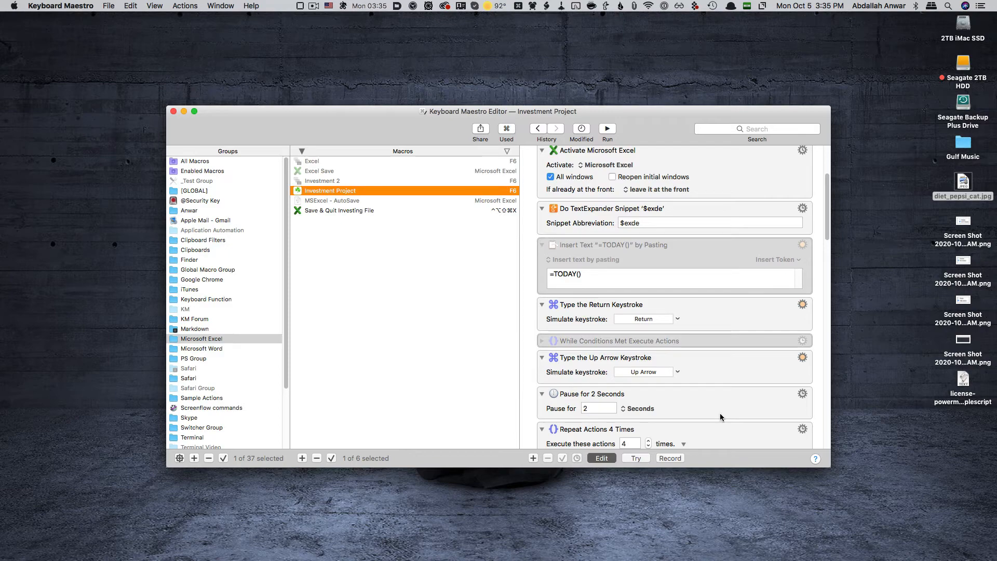
scroll(720, 415, down, 1)
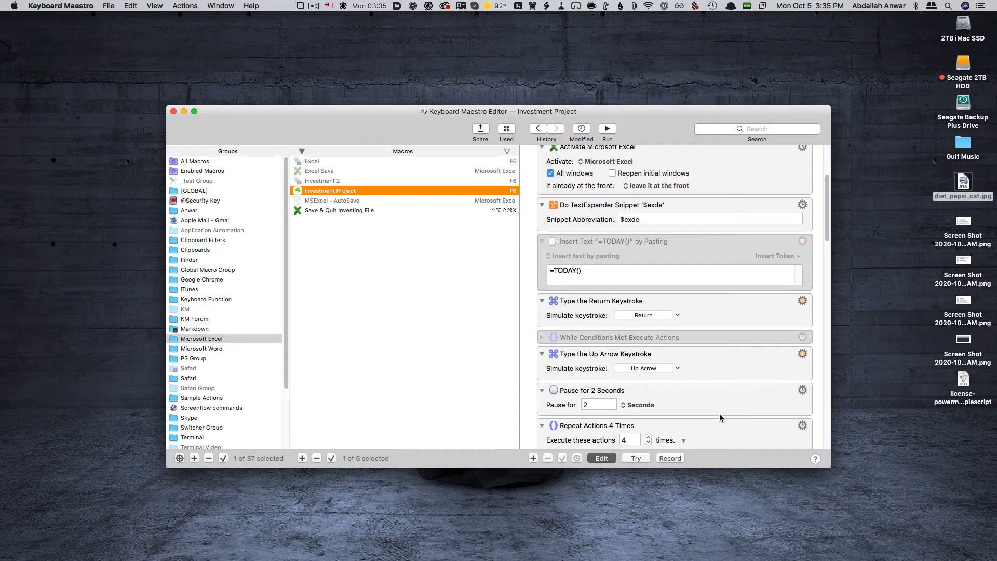
scroll(720, 415, down, 3)
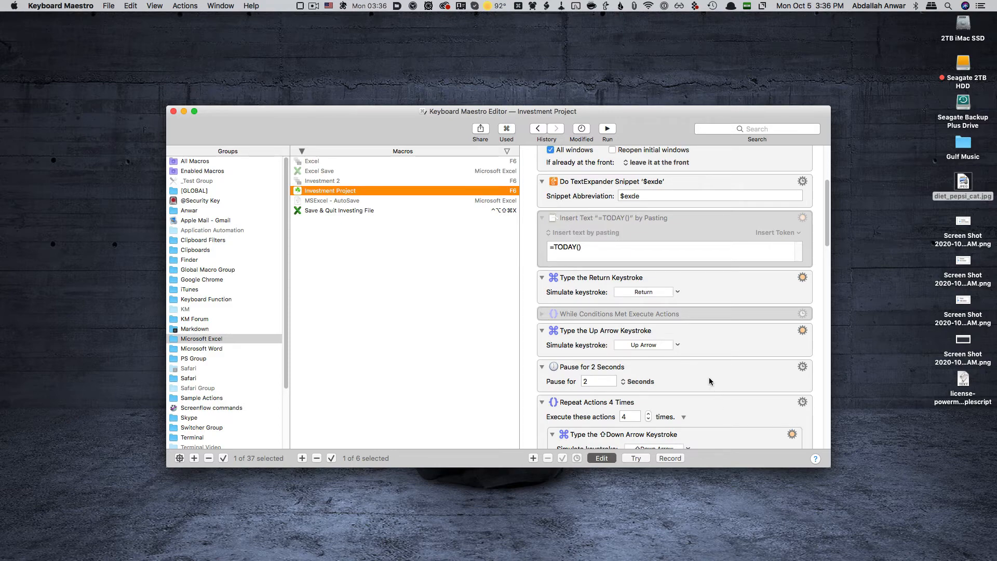
scroll(712, 389, down, 2)
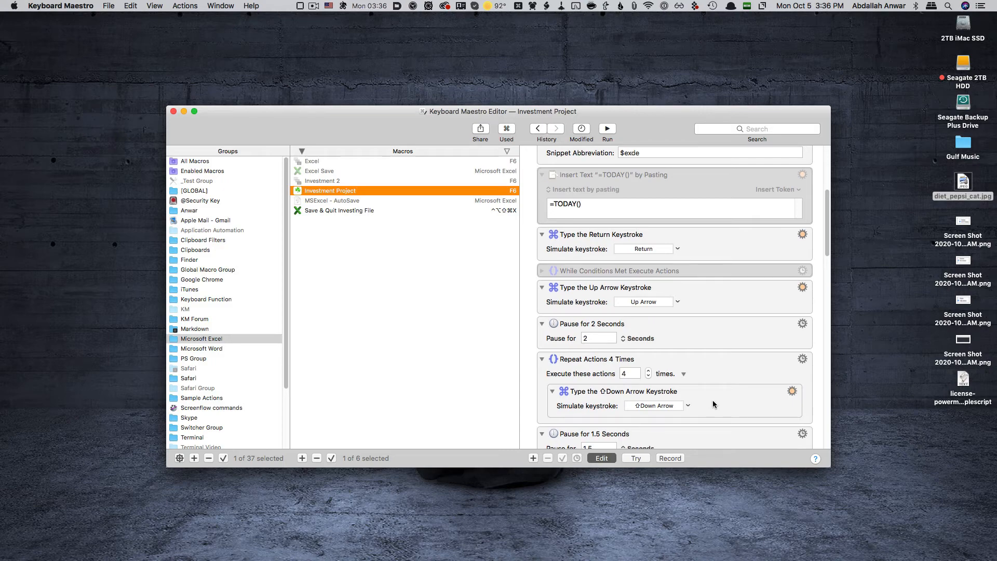
Step: Review the macro's next actions, covering the repeated downward cell selection, the pause and the Series command selection in Microsoft Excel
scroll(713, 404, down, 2)
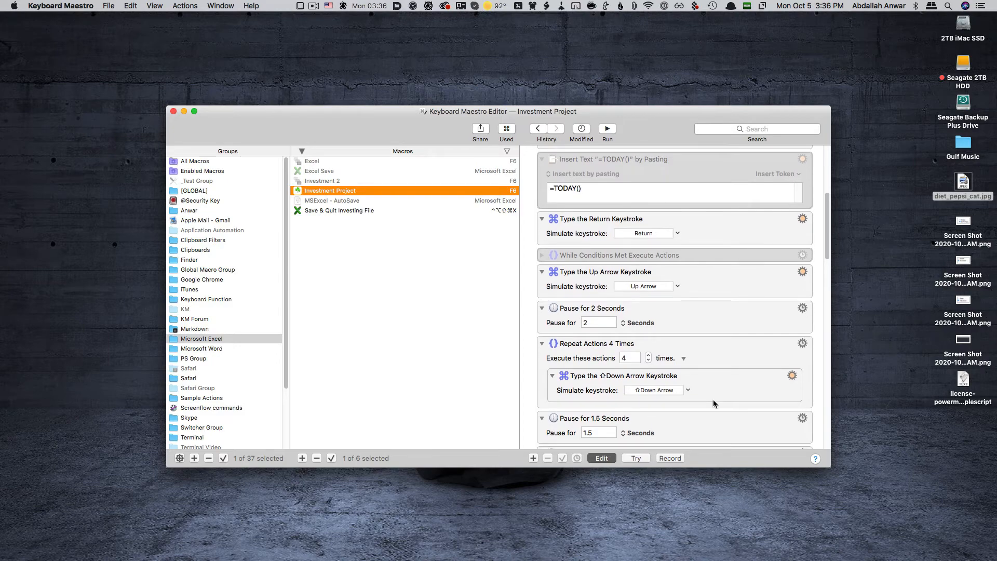
scroll(713, 400, down, 1)
scroll(713, 400, down, 3)
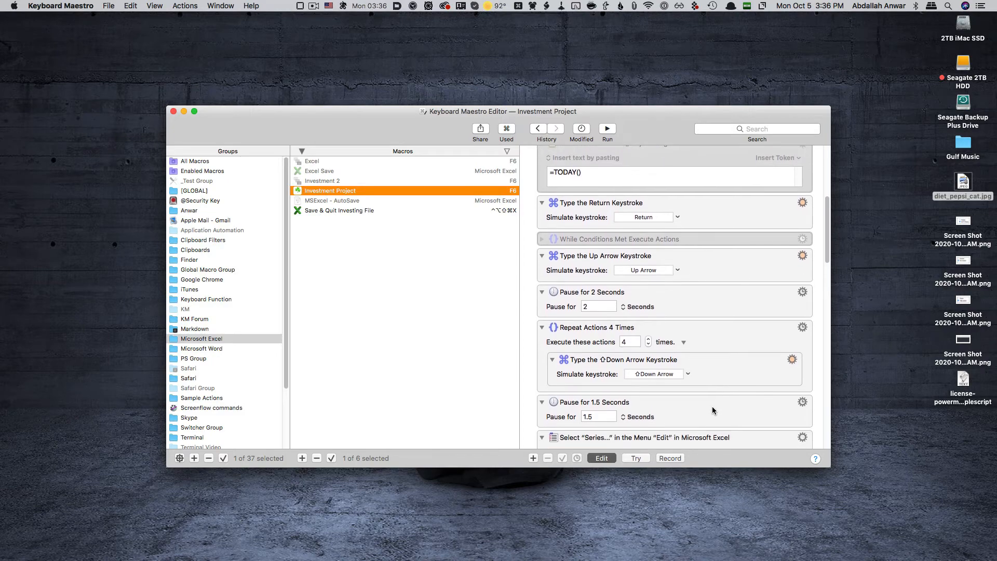
scroll(713, 409, down, 1)
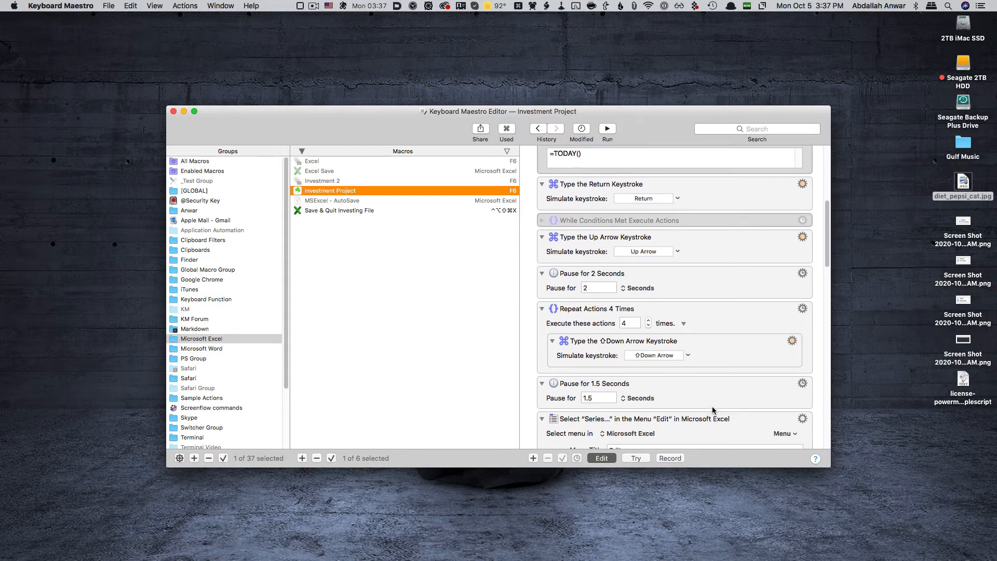
scroll(713, 410, down, 1)
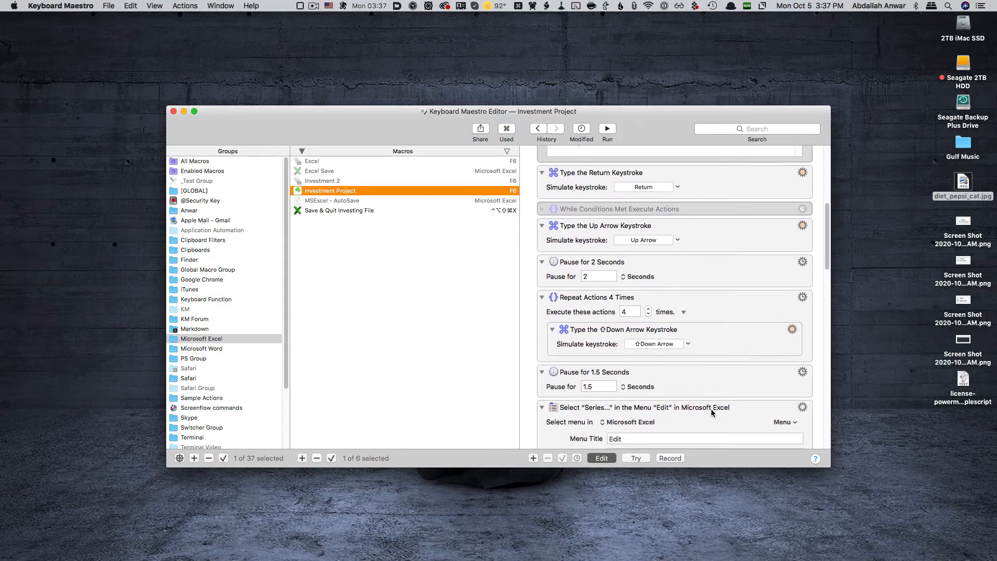
scroll(713, 410, down, 1)
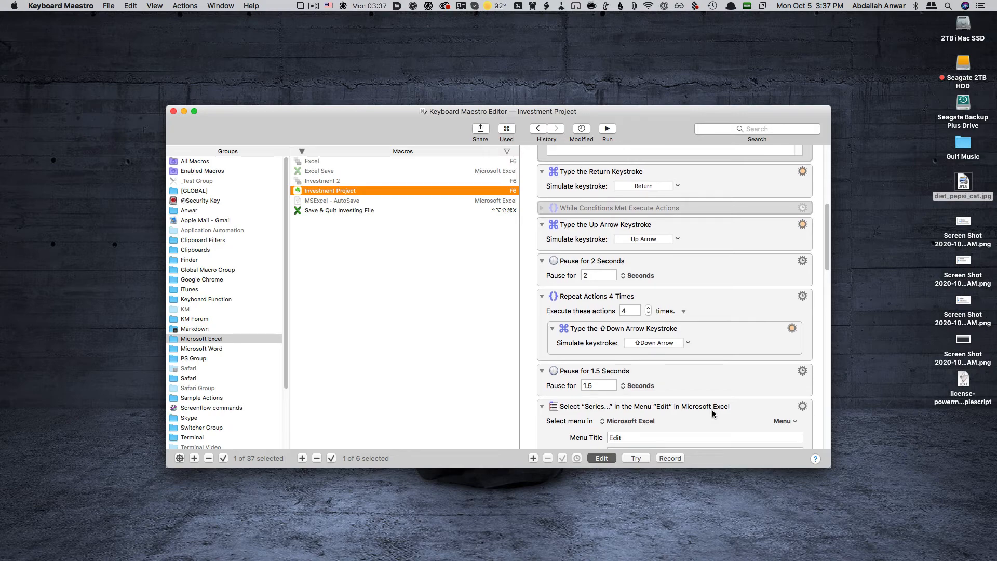
scroll(712, 410, down, 1)
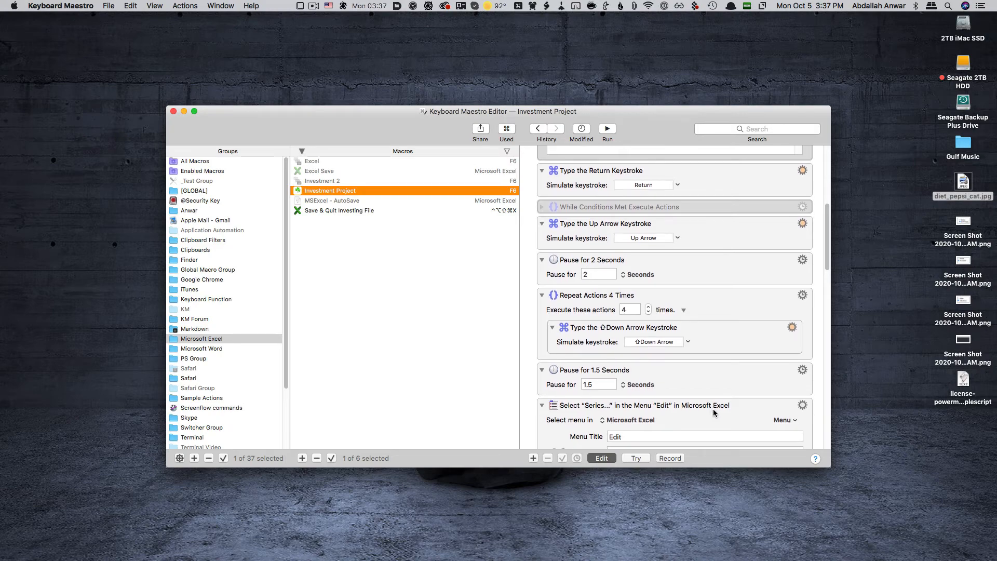
scroll(713, 410, down, 1)
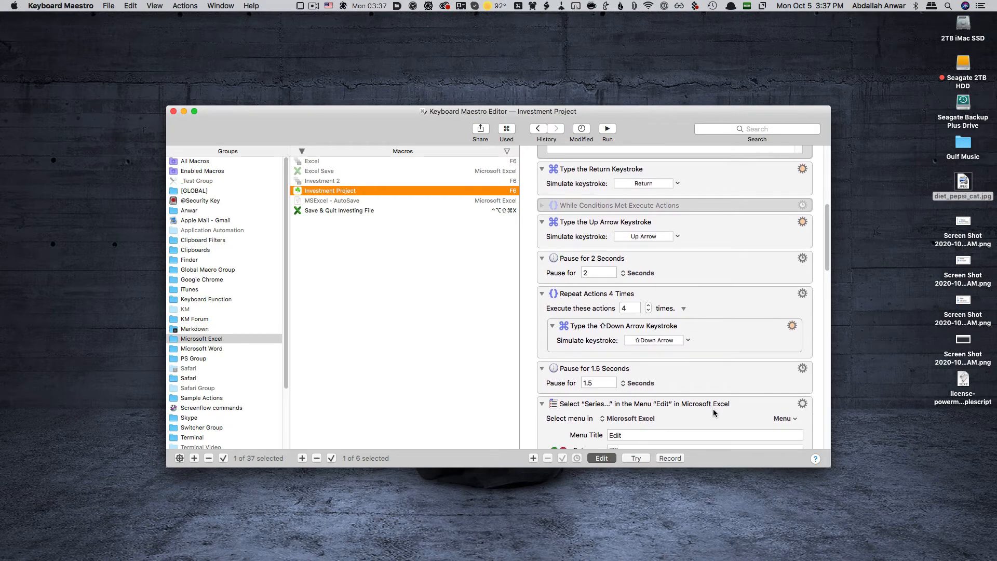
scroll(713, 409, down, 1)
scroll(712, 409, down, 3)
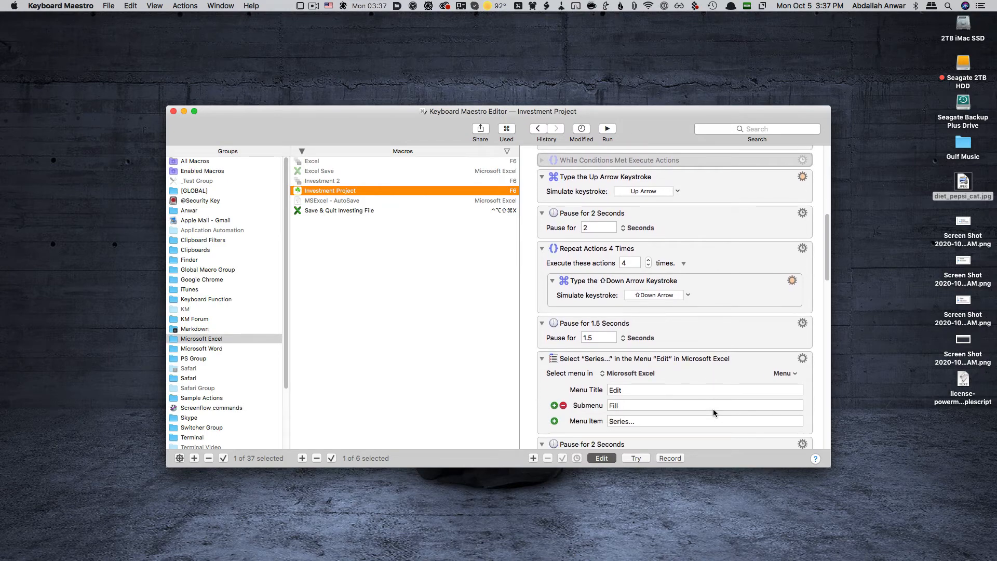
Step: Switch to Microsoft Excel to locate the Fill Series command used by the macro, and return to the Keyboard Maestro editor
scroll(713, 409, up, 1)
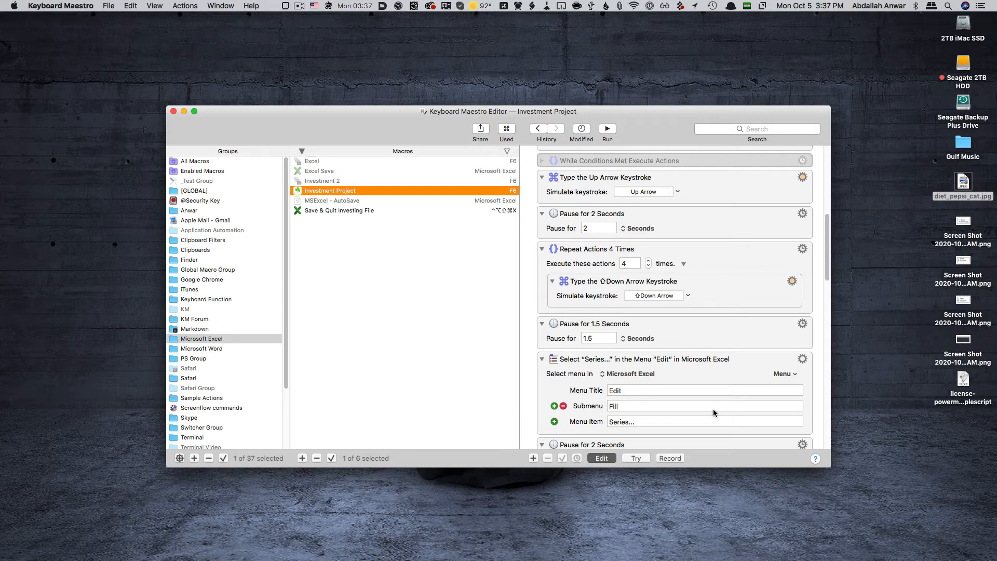
scroll(714, 411, down, 1)
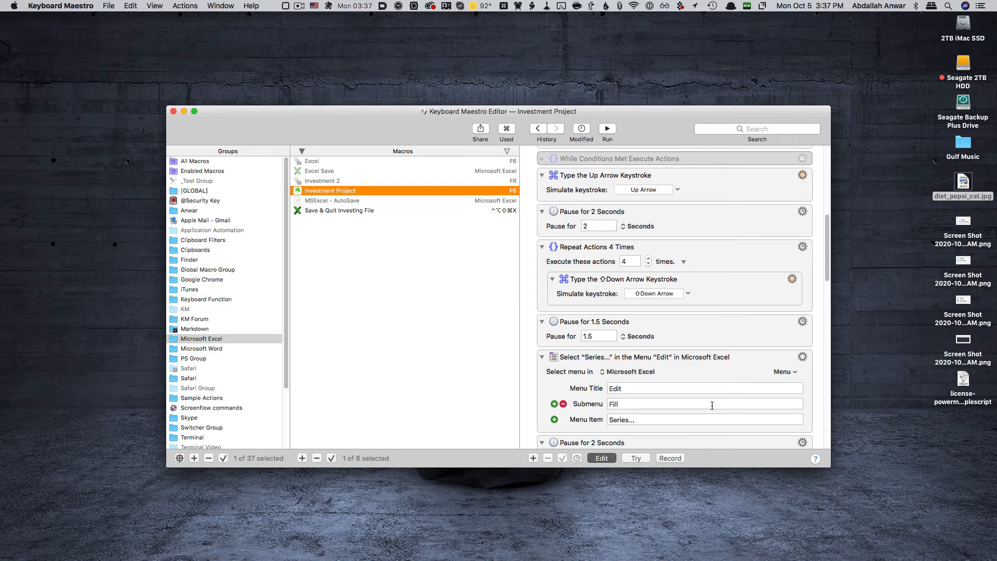
key(super+Tab)
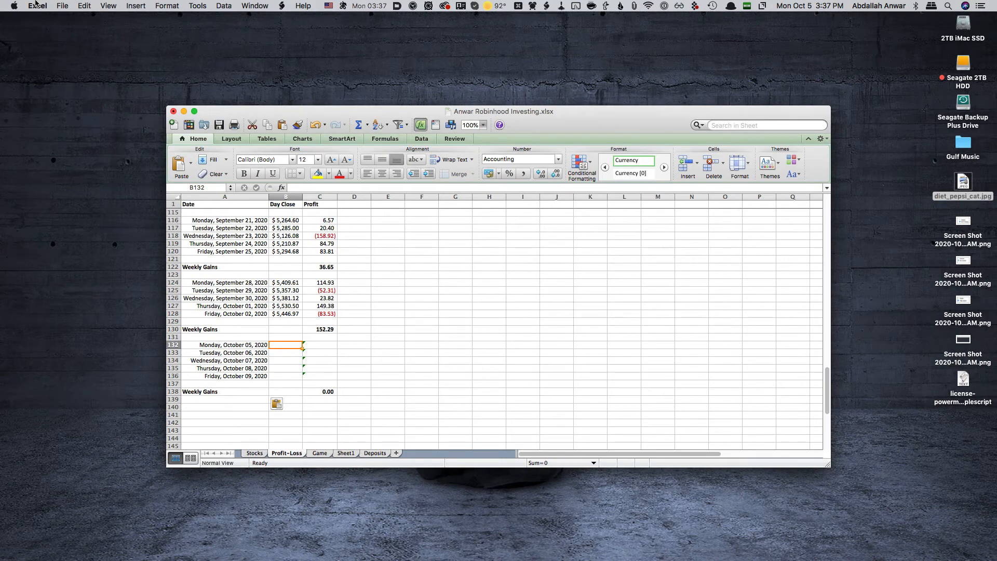
click(83, 6)
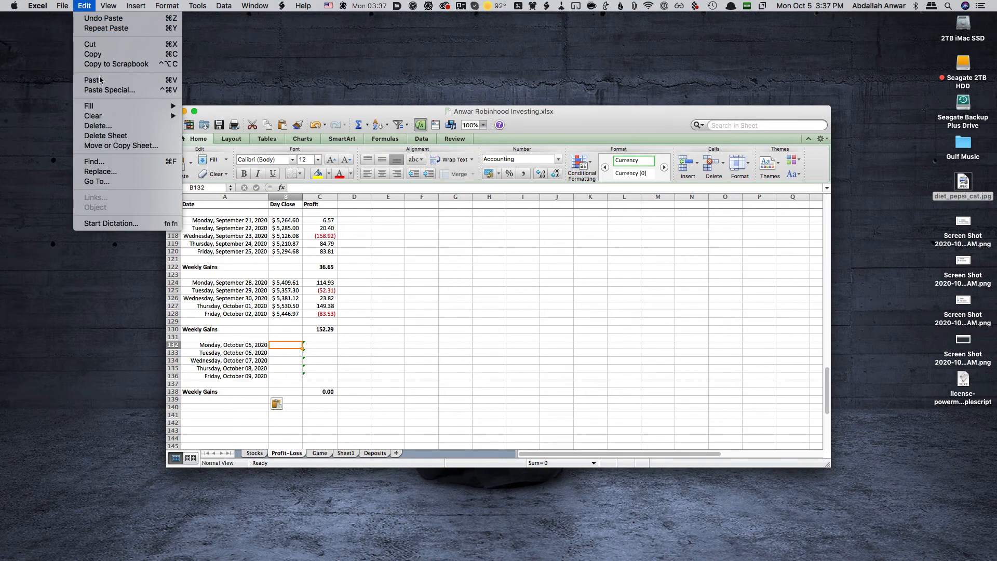
mouse_move(147, 106)
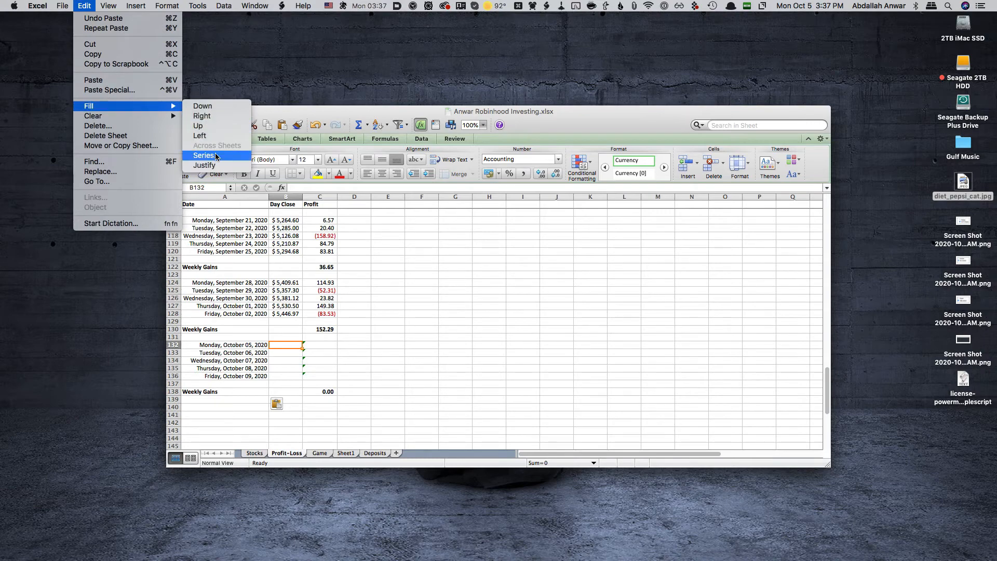
key(super+Tab)
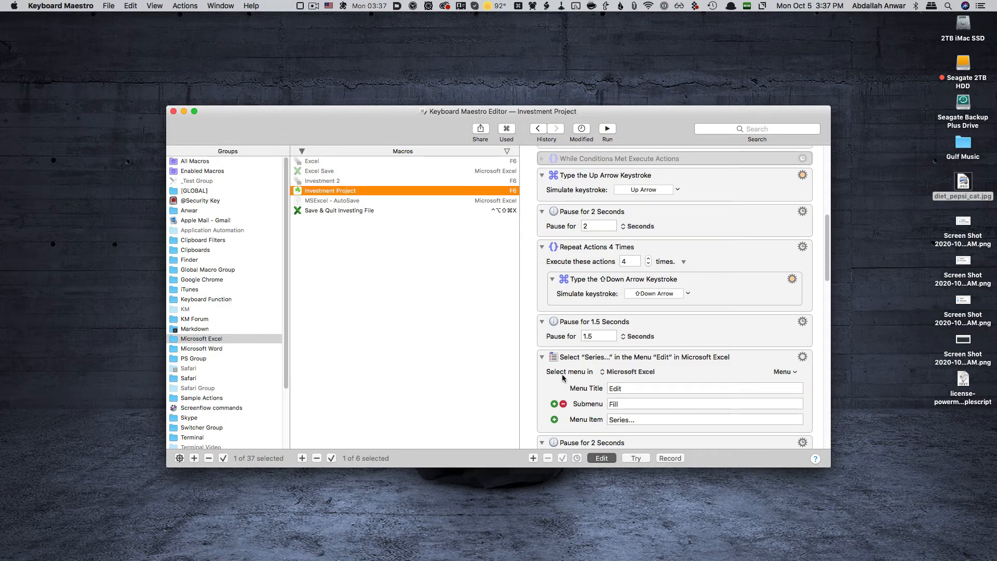
Step: Review the macro's Series command settings, the pause after it and the Return keystroke that accepts the series
scroll(563, 375, down, 1)
scroll(602, 391, down, 1)
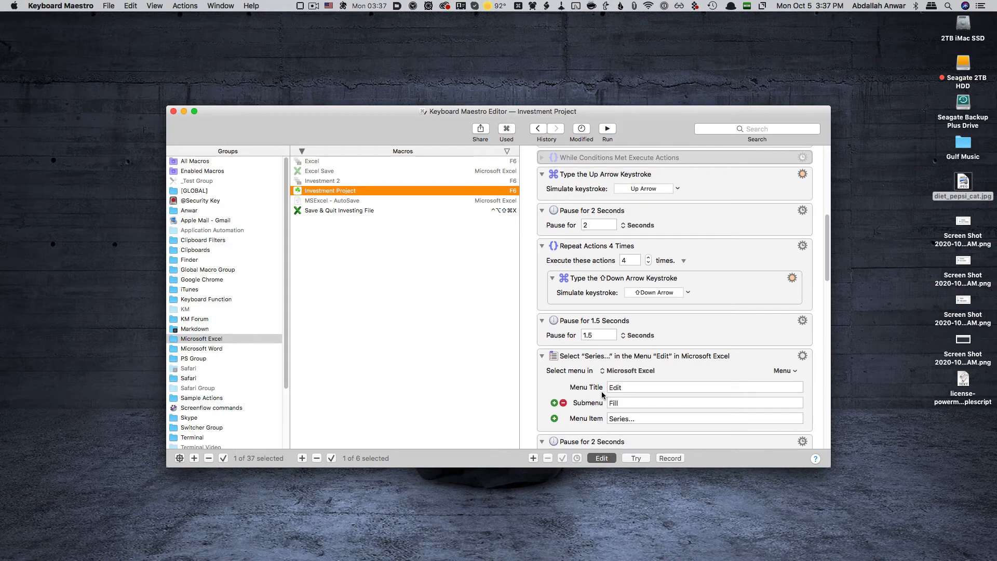
scroll(605, 393, down, 1)
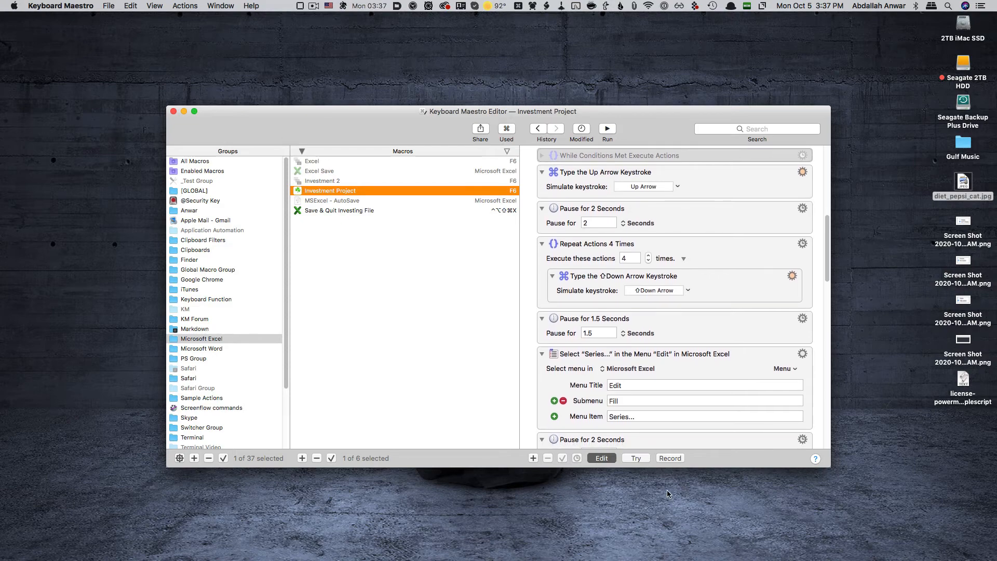
scroll(643, 405, up, 1)
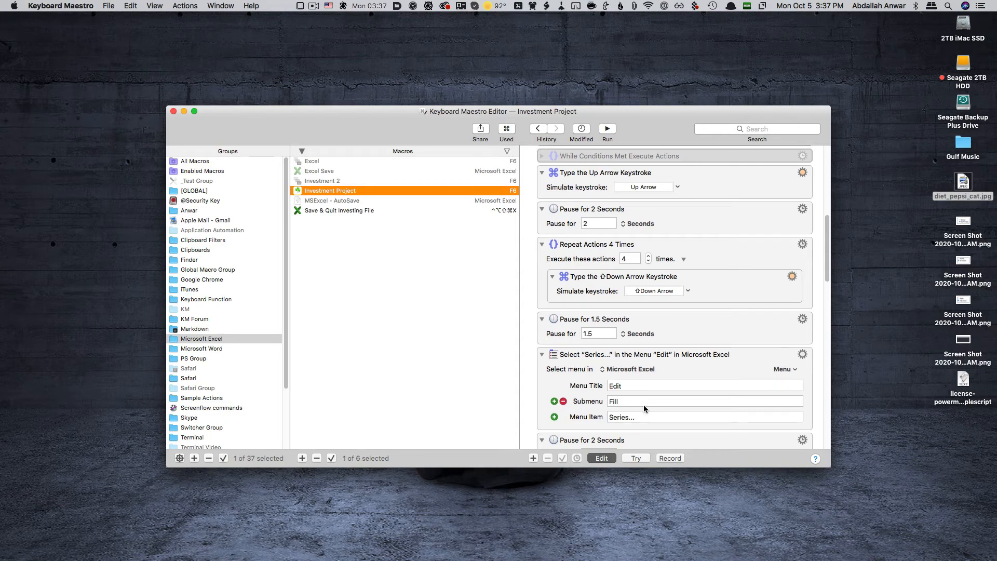
scroll(643, 404, down, 1)
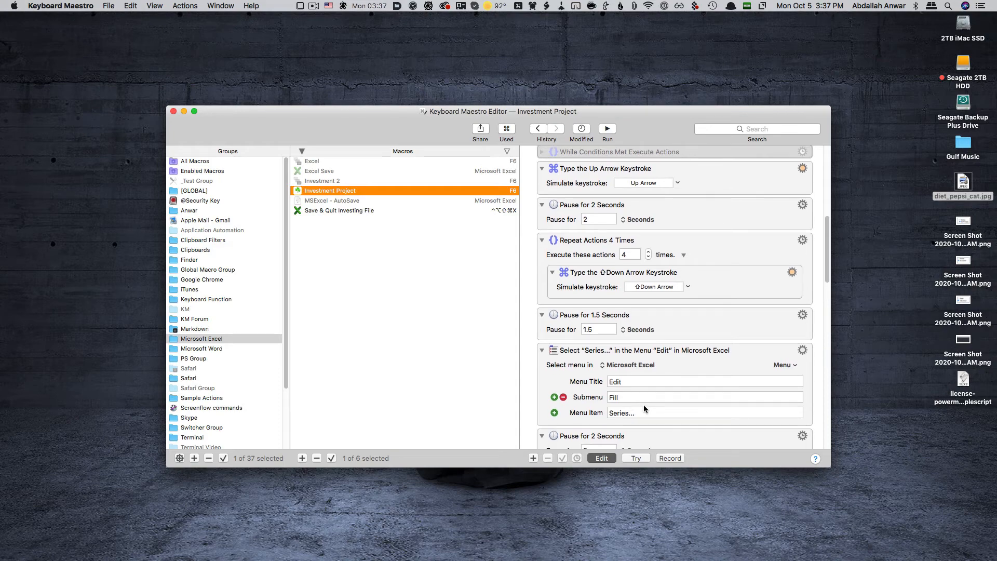
scroll(644, 405, down, 1)
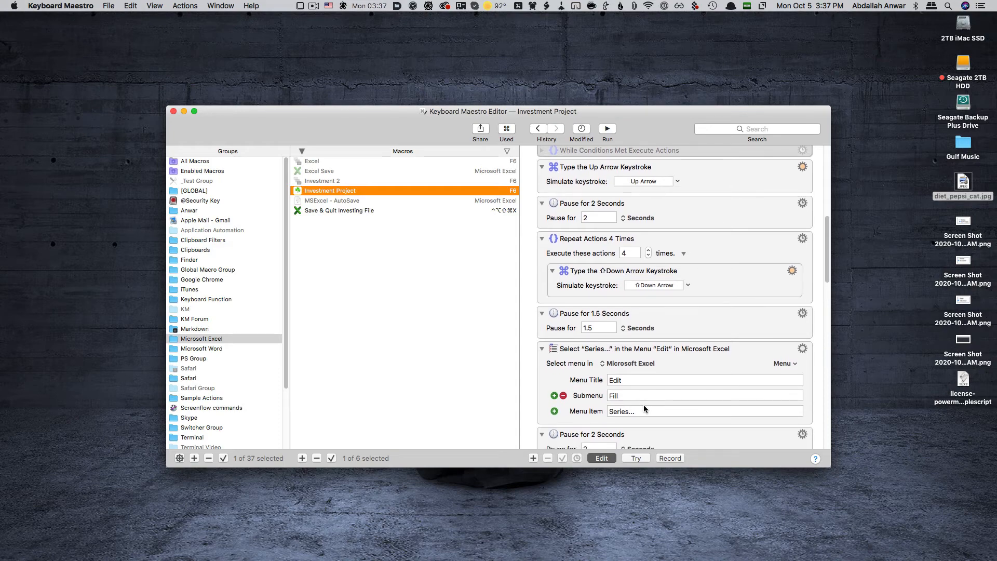
scroll(644, 405, down, 1)
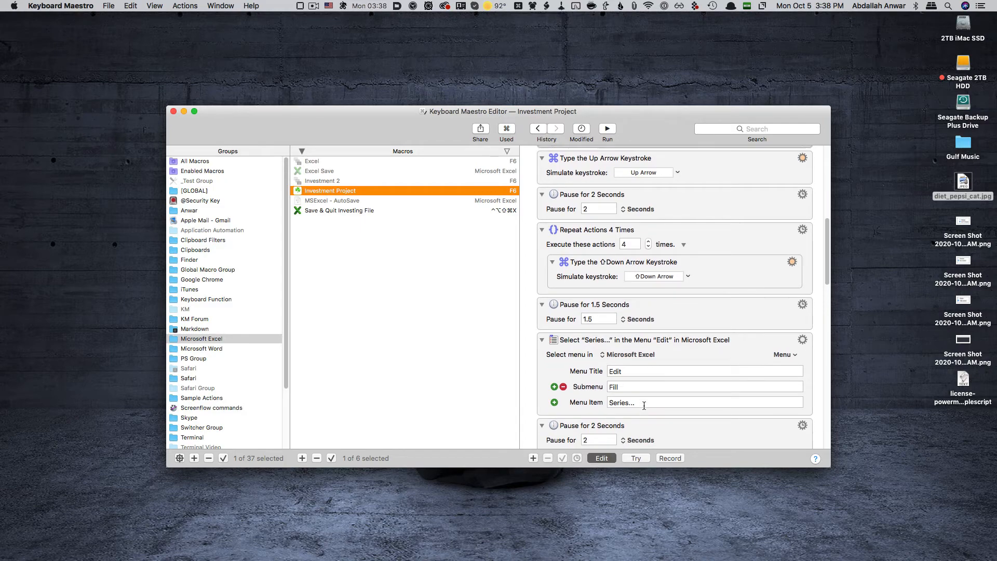
scroll(644, 405, down, 3)
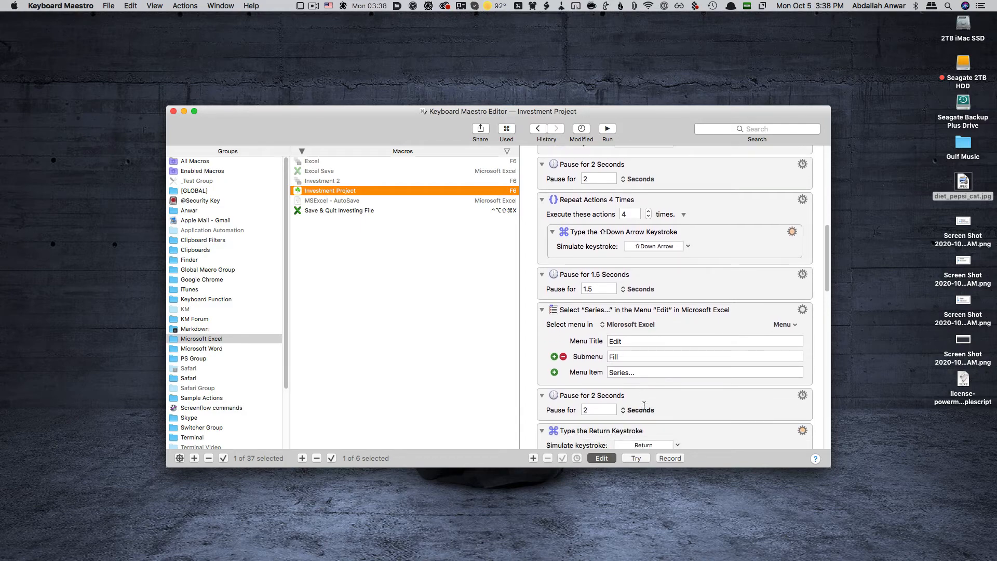
scroll(644, 405, down, 1)
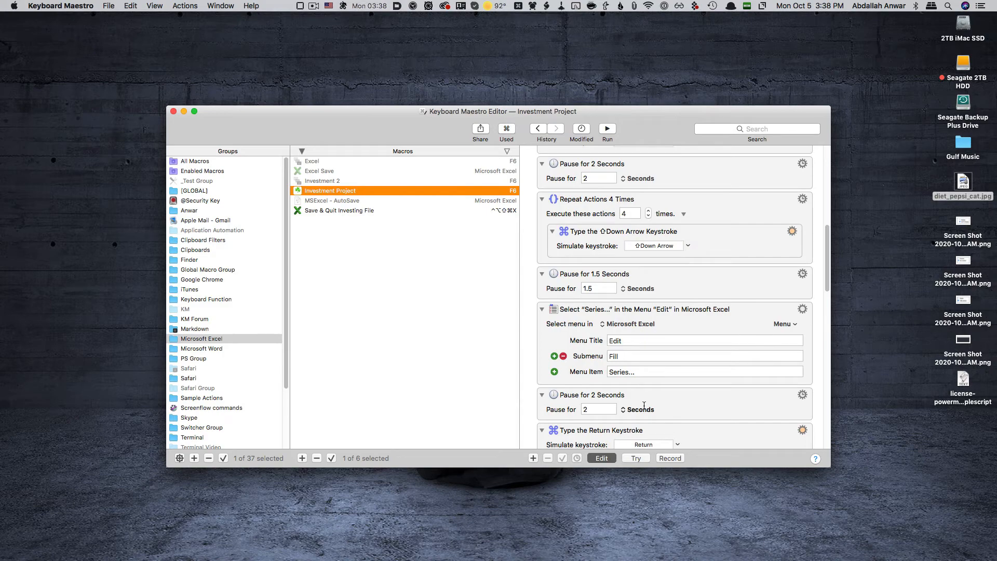
scroll(645, 406, down, 1)
scroll(645, 405, down, 2)
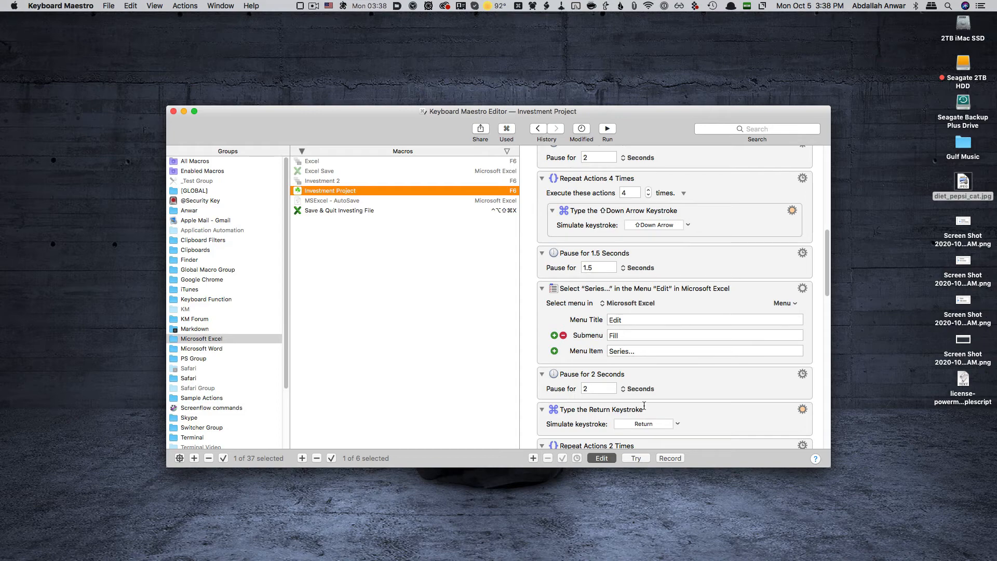
scroll(644, 405, down, 1)
scroll(644, 405, down, 2)
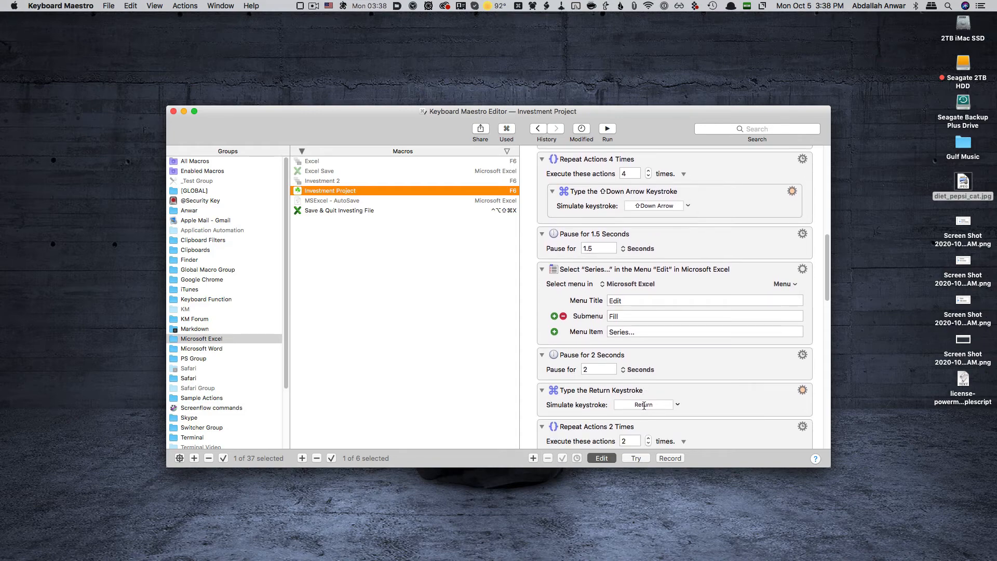
Step: Review the macro's repeated Right Arrow, Up Arrow and Shift+Up Arrow keystrokes that position the cursor and extend the selection
scroll(644, 405, down, 2)
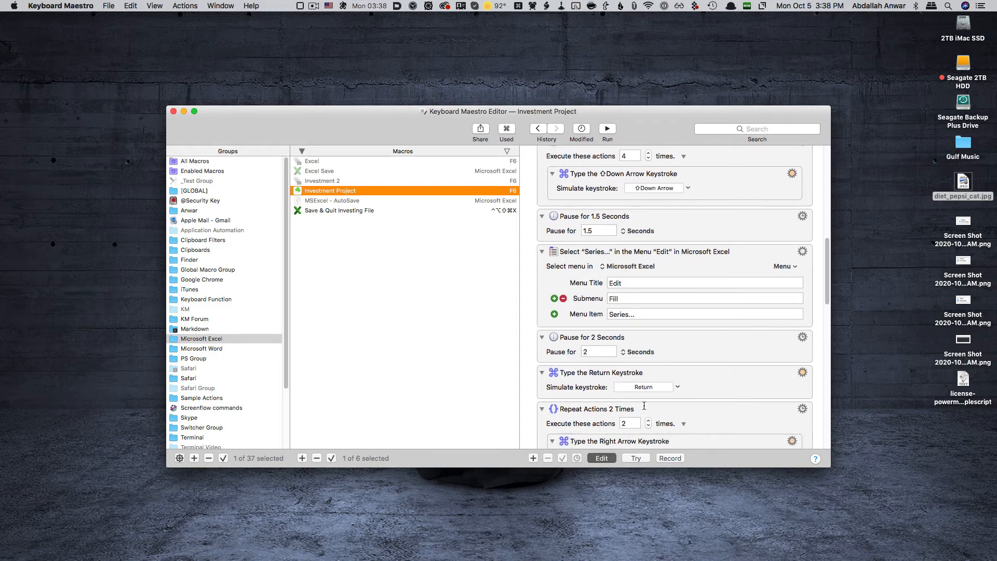
scroll(644, 405, down, 2)
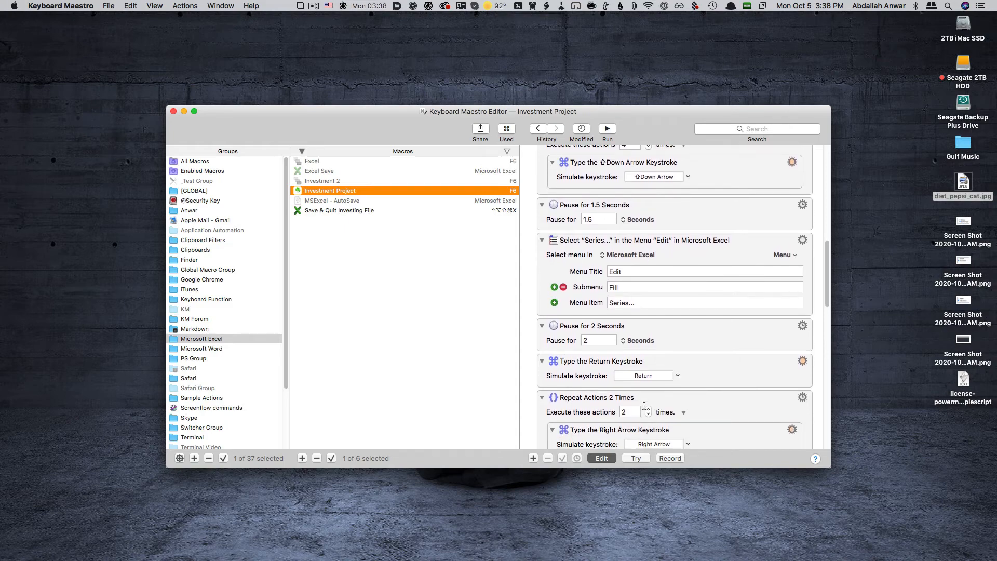
scroll(644, 406, down, 1)
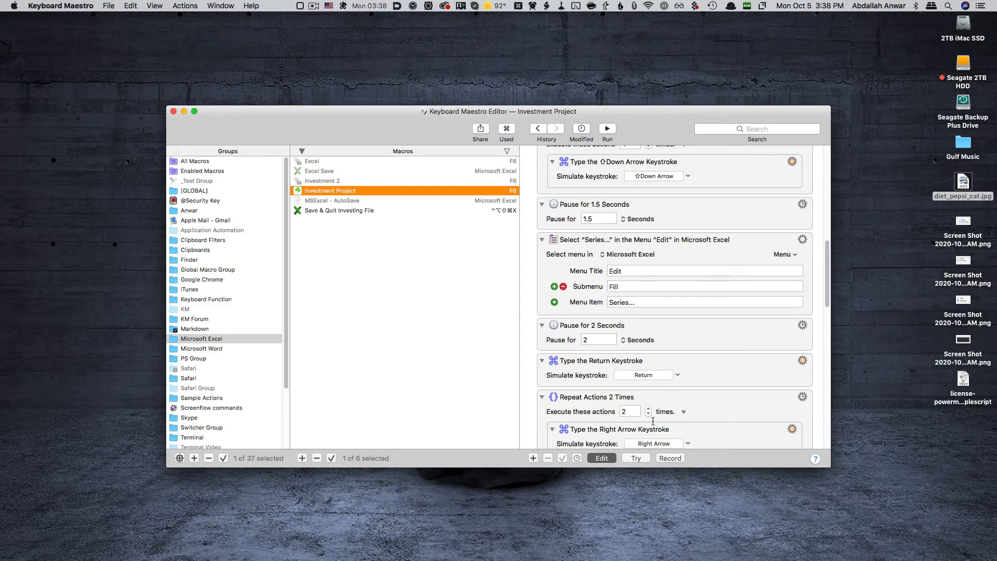
scroll(653, 421, down, 1)
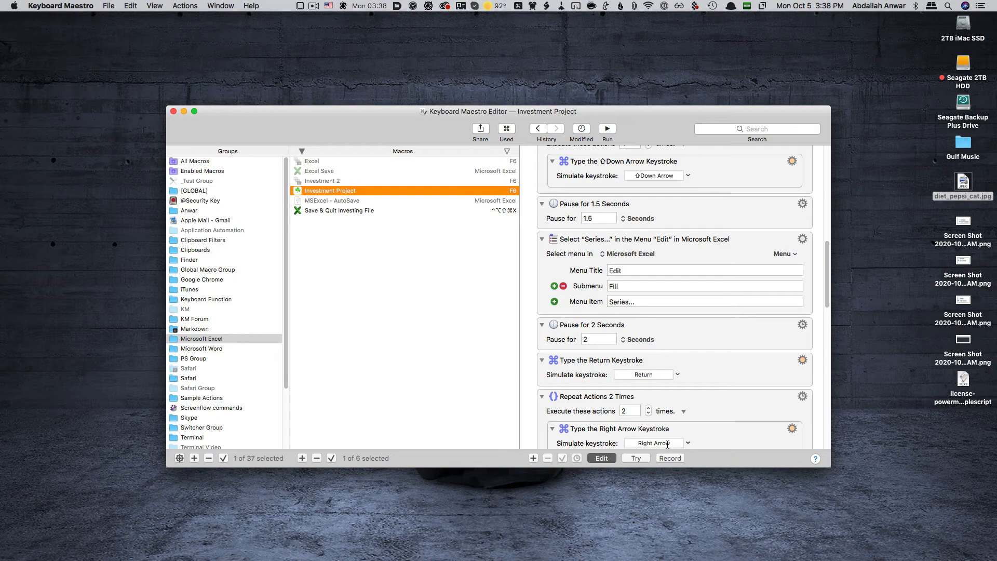
scroll(667, 444, down, 2)
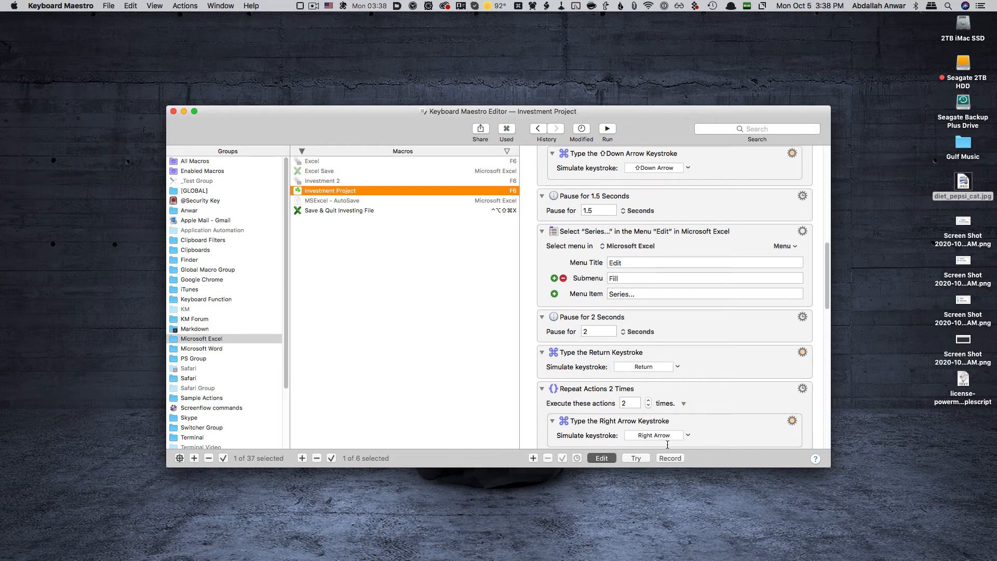
scroll(667, 445, down, 5)
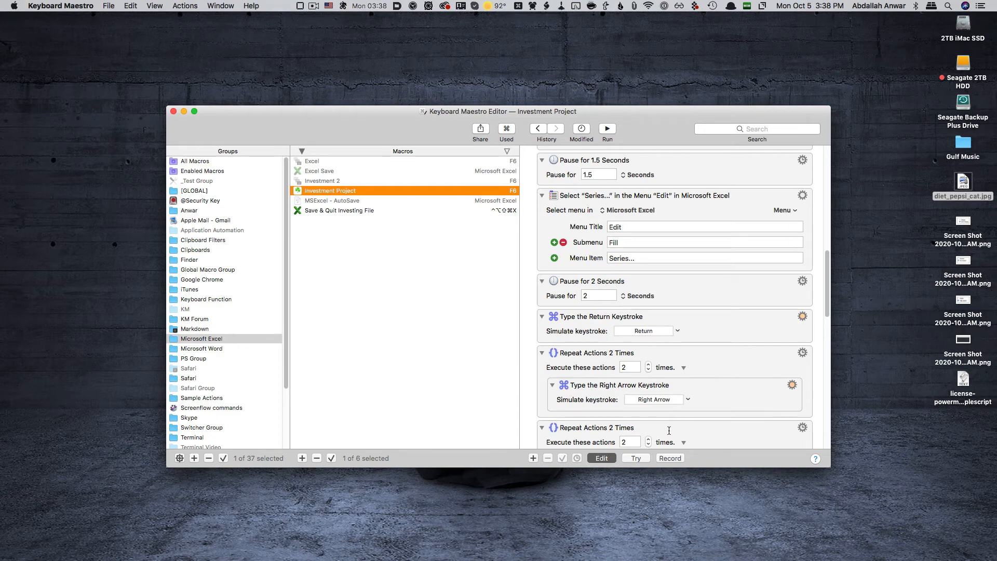
scroll(669, 431, down, 2)
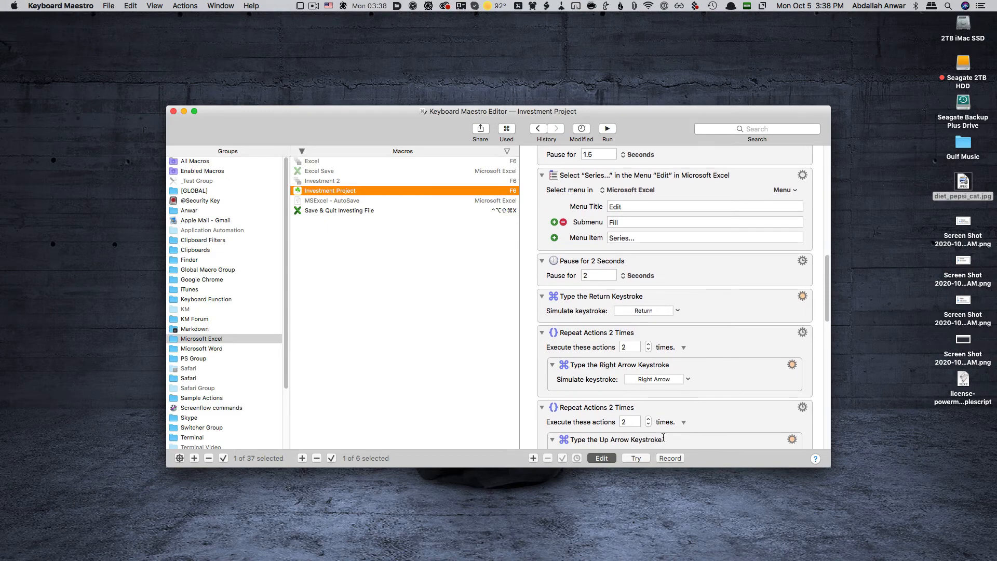
scroll(663, 438, down, 4)
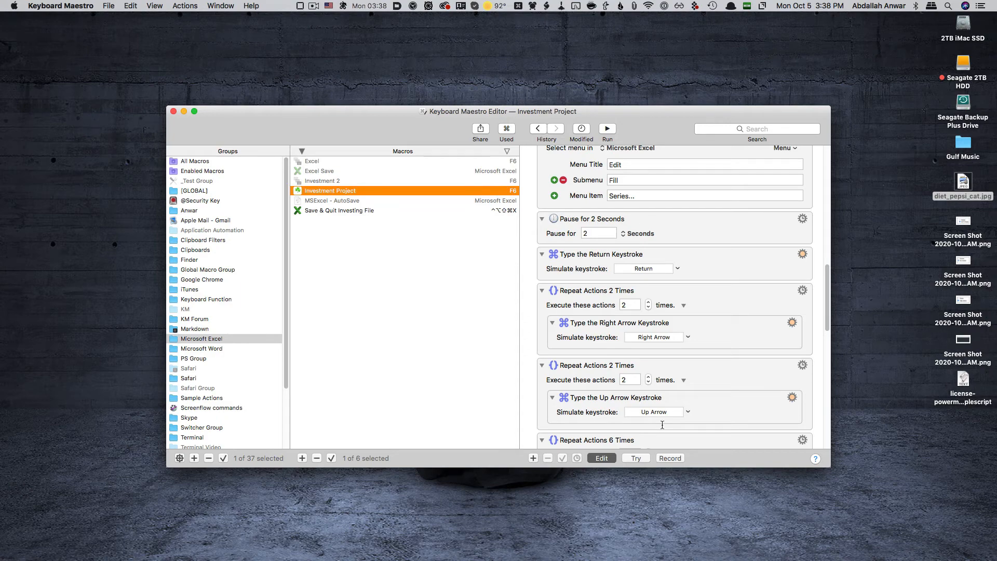
scroll(662, 425, down, 1)
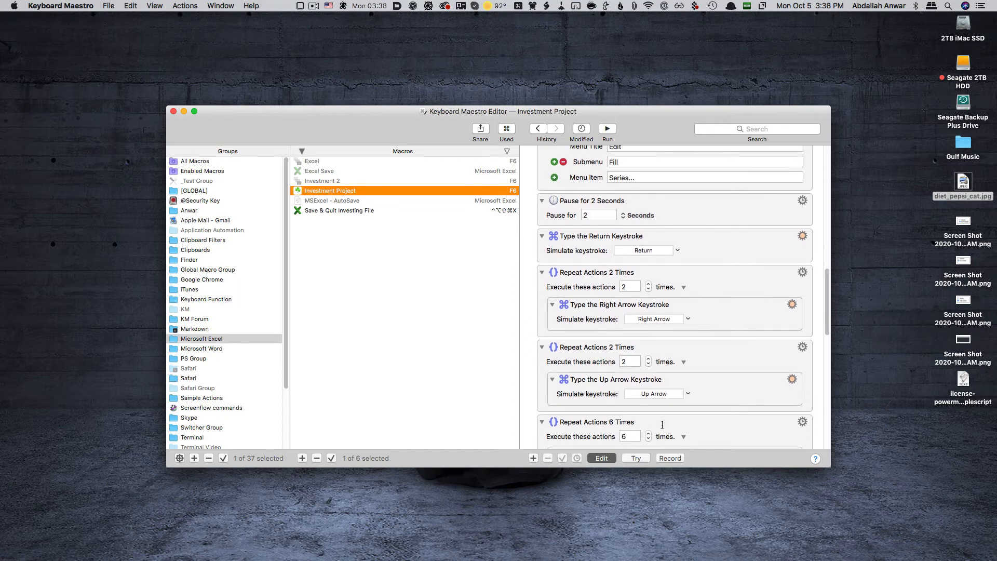
scroll(663, 425, down, 2)
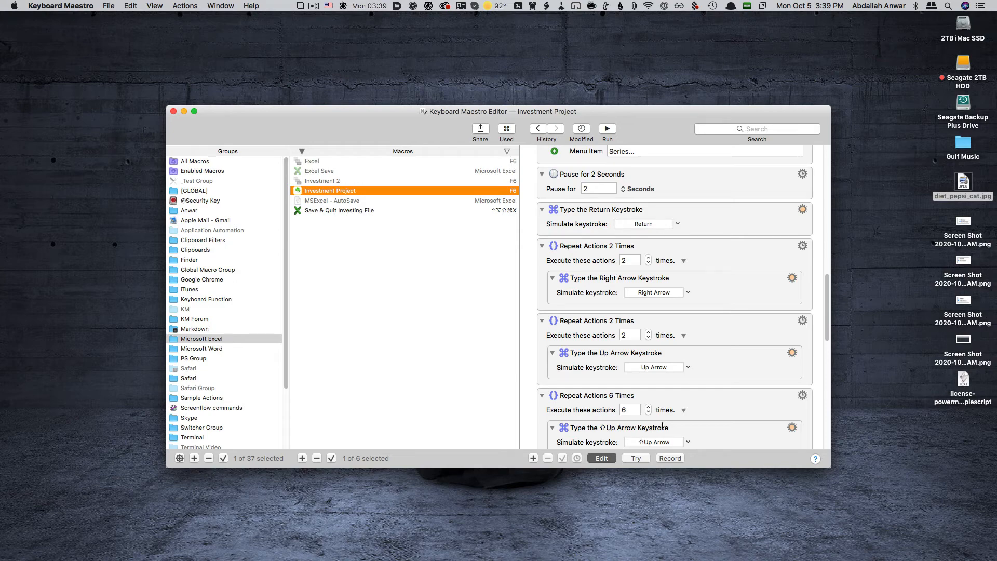
scroll(662, 429, down, 1)
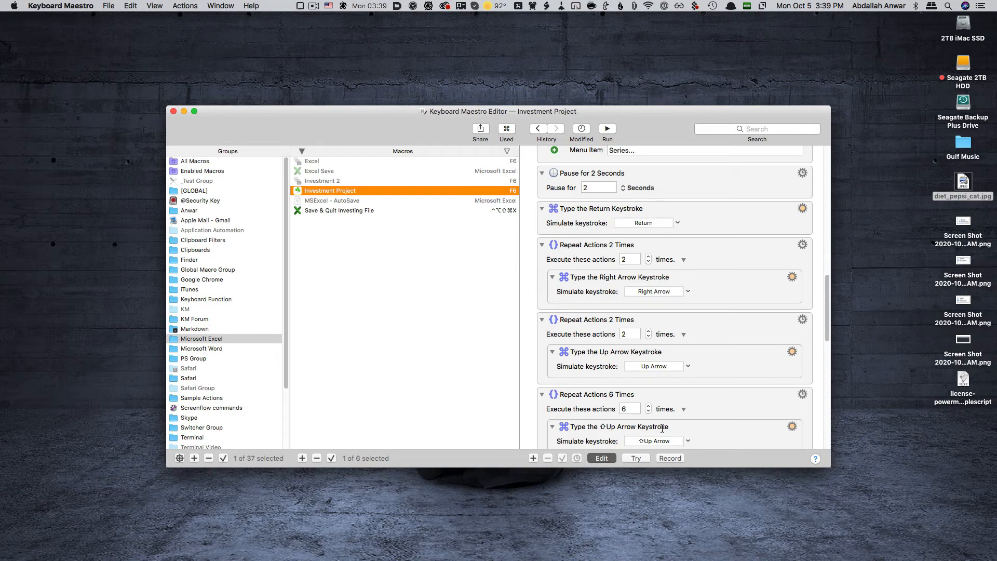
scroll(662, 428, up, 1)
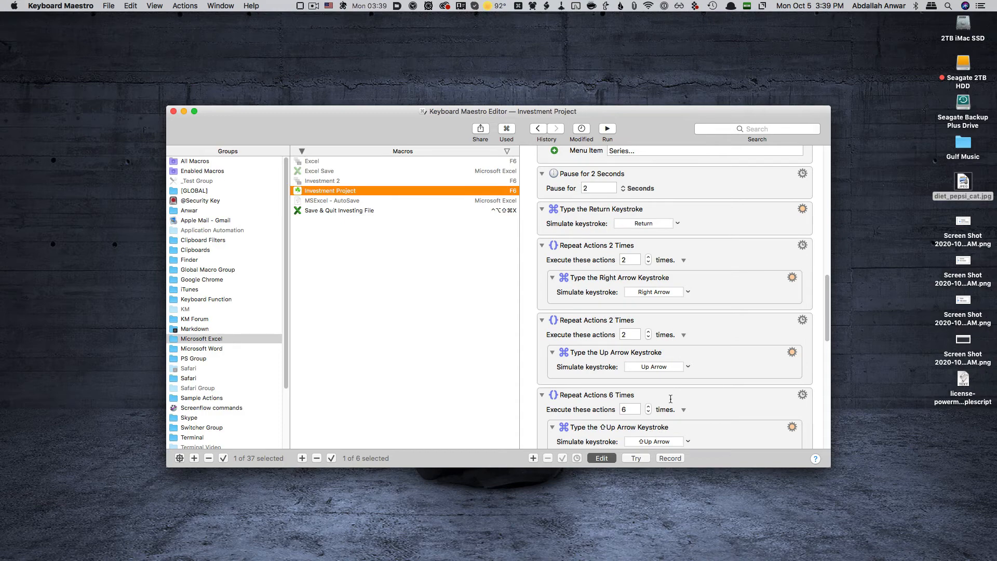
Step: Inspect the Weekly Gains formula in cell C130 in Microsoft Excel and return to the Keyboard Maestro editor
mouse_move(995, 249)
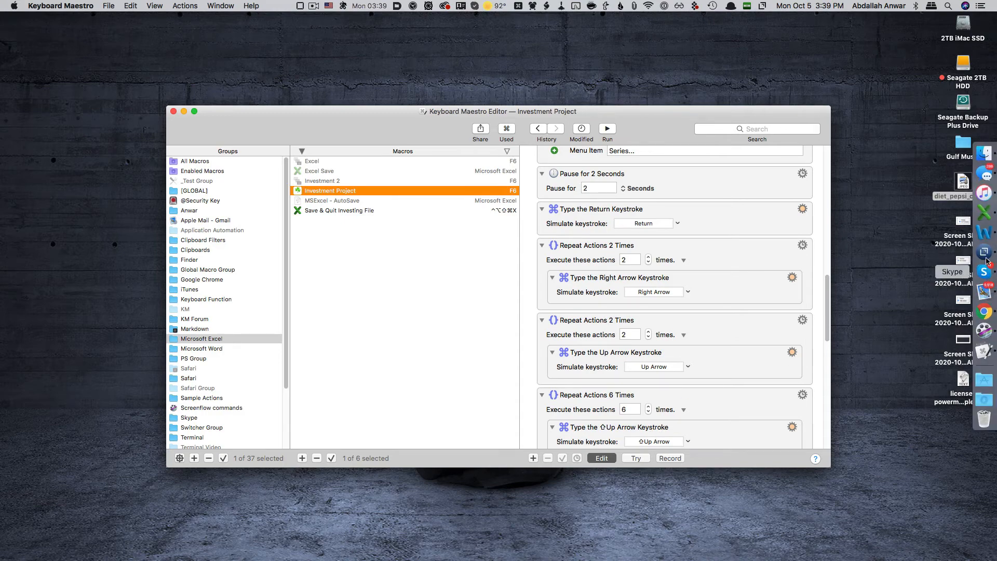
click(986, 218)
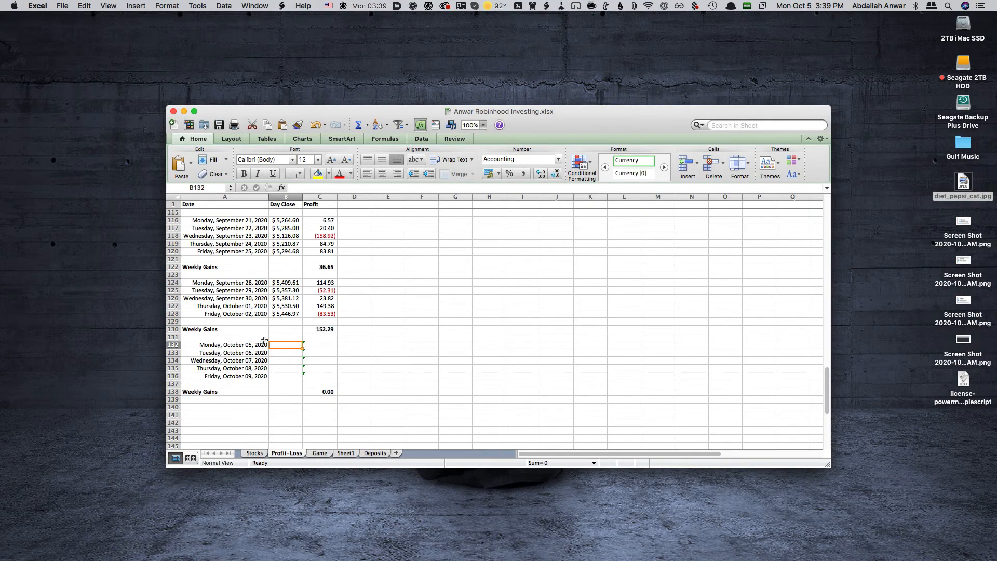
click(329, 330)
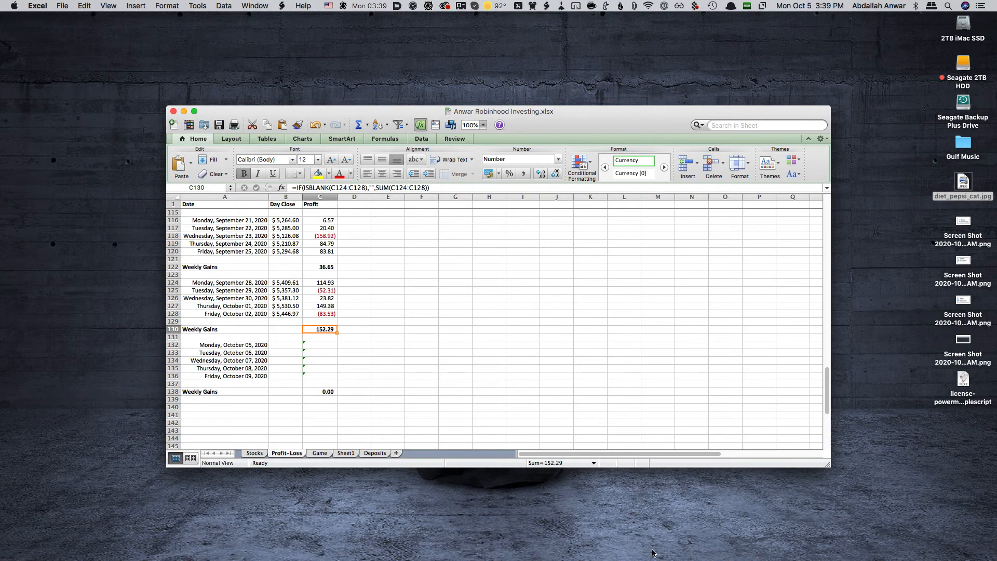
key(super+Tab)
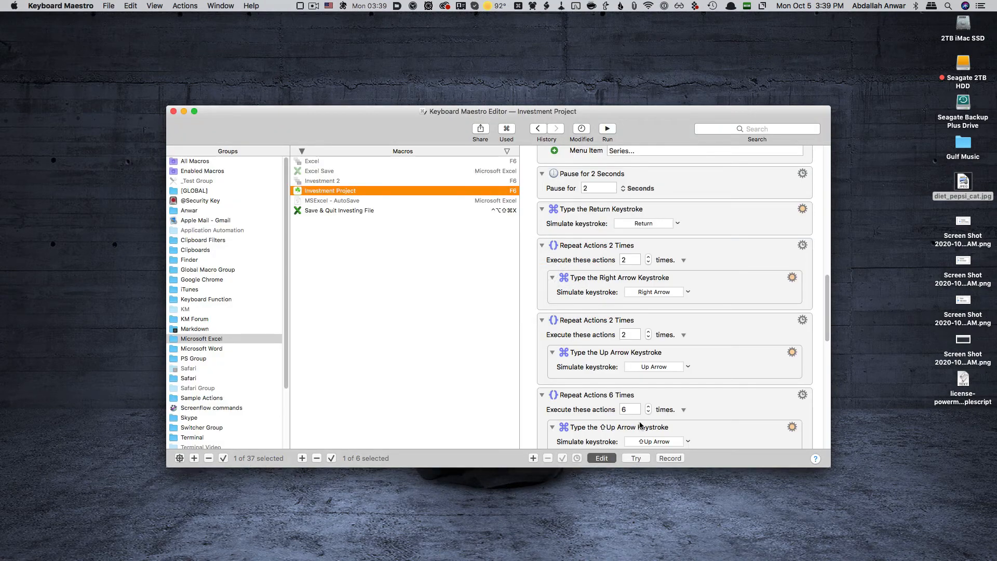
Step: Review the macro's repeated Shift+Up Arrow selection, the copy keystroke and the start of the next repeat action
scroll(641, 427, down, 1)
scroll(640, 426, down, 3)
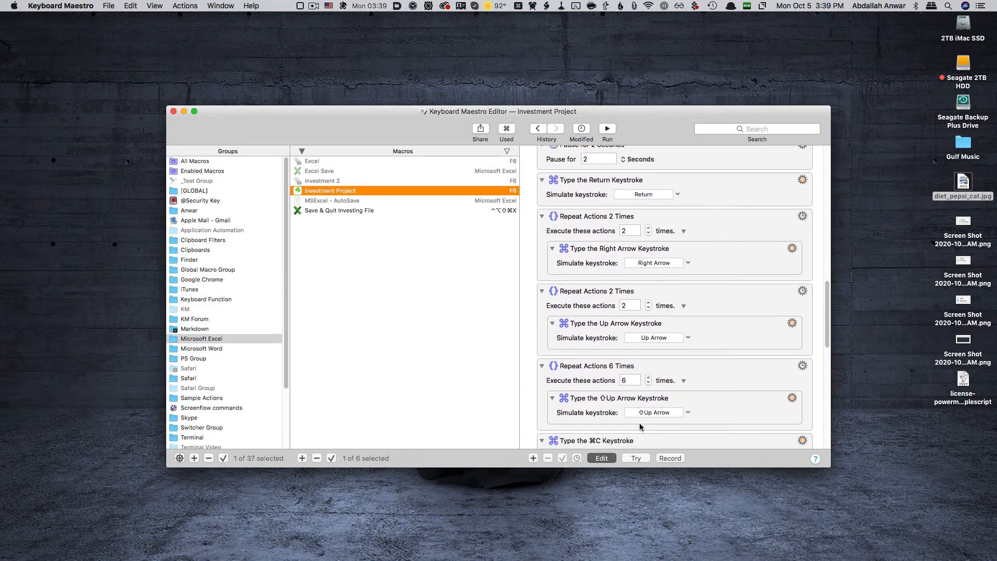
scroll(640, 427, down, 1)
scroll(640, 427, down, 1)
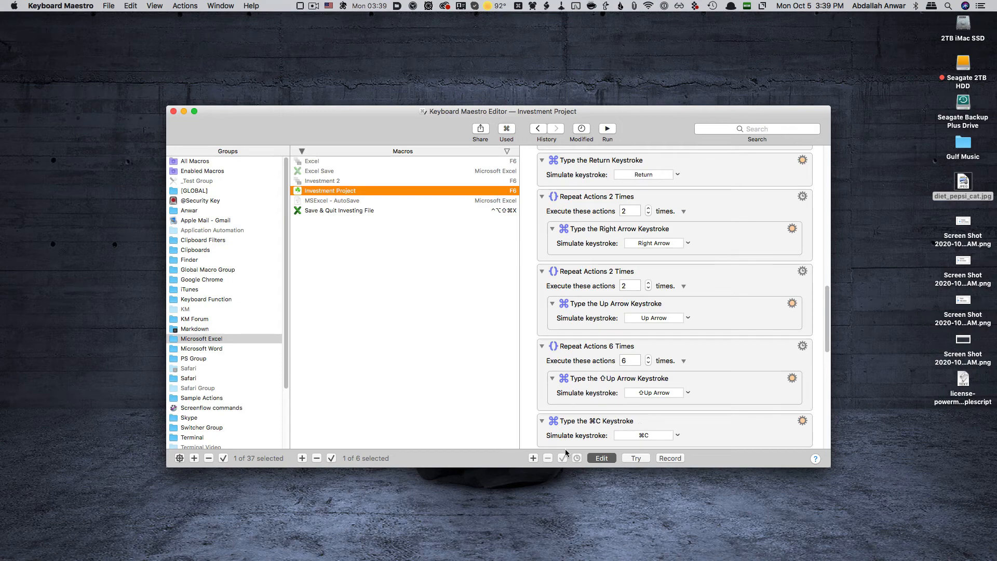
scroll(601, 435, down, 1)
scroll(601, 436, down, 3)
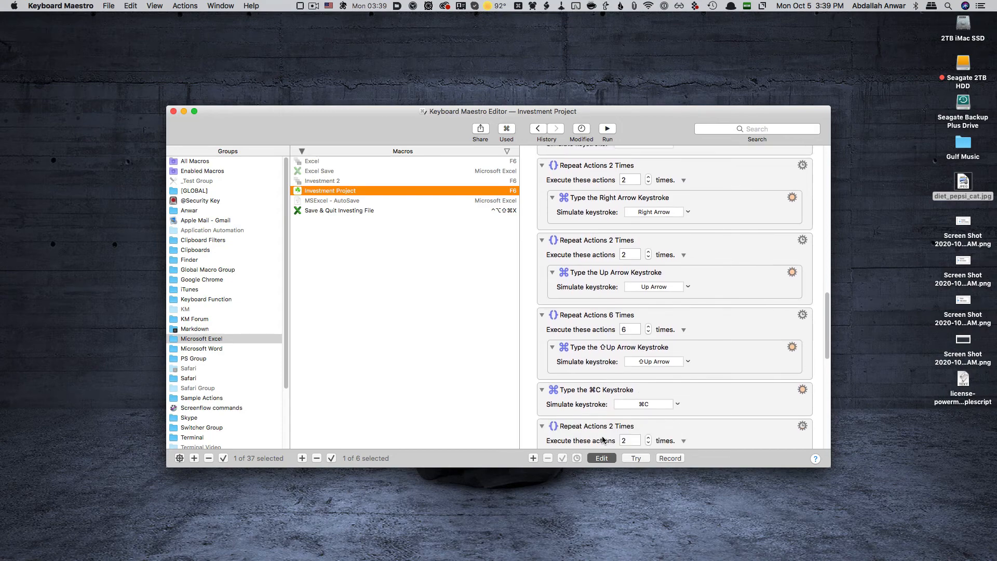
Step: Review the macro's repeated Down Arrow action that follows the copy keystroke
scroll(602, 440, down, 2)
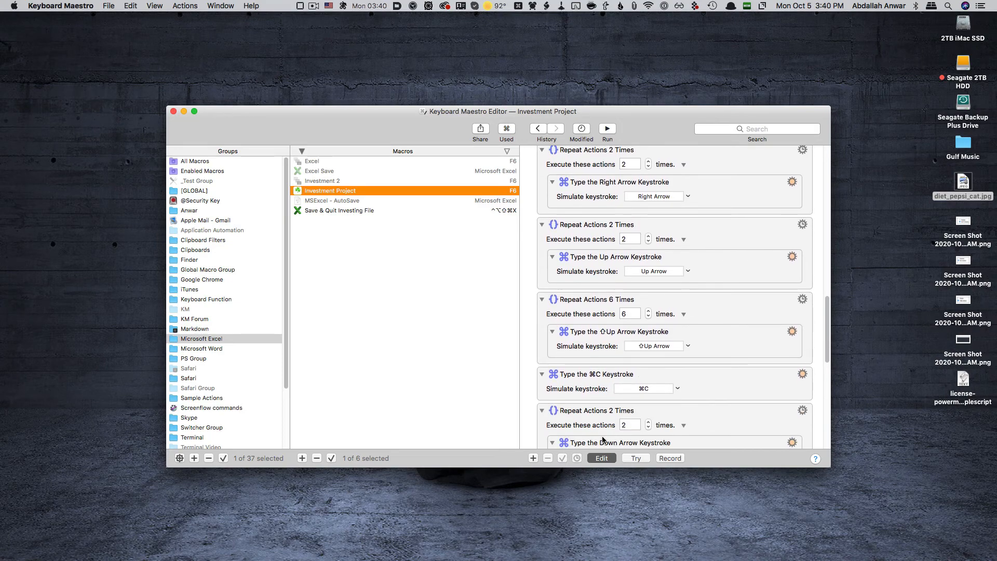
scroll(603, 441, down, 4)
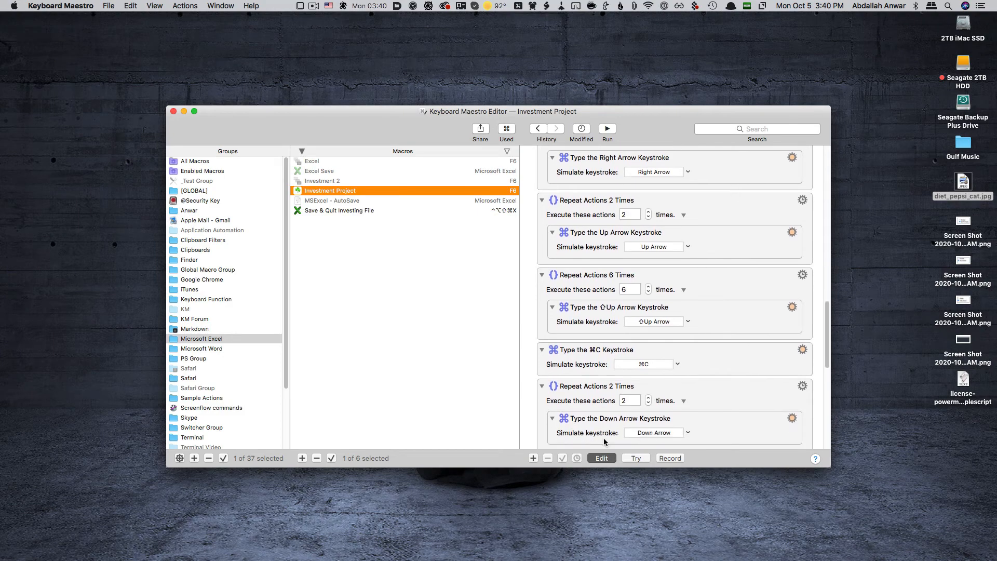
scroll(604, 442, up, 1)
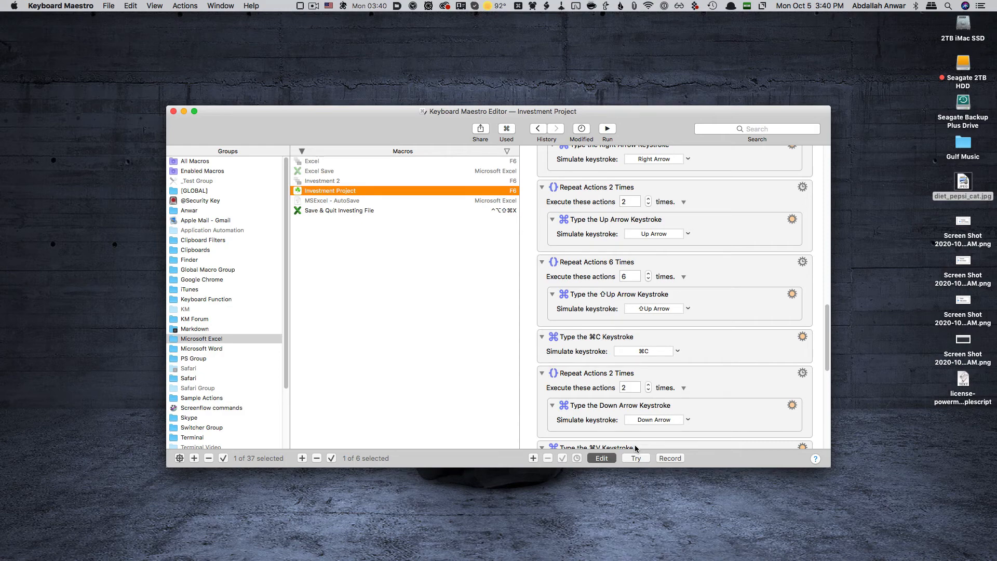
Step: Inspect the profit formula in cell C132 in Microsoft Excel and return to the Keyboard Maestro editor
key(super+Tab)
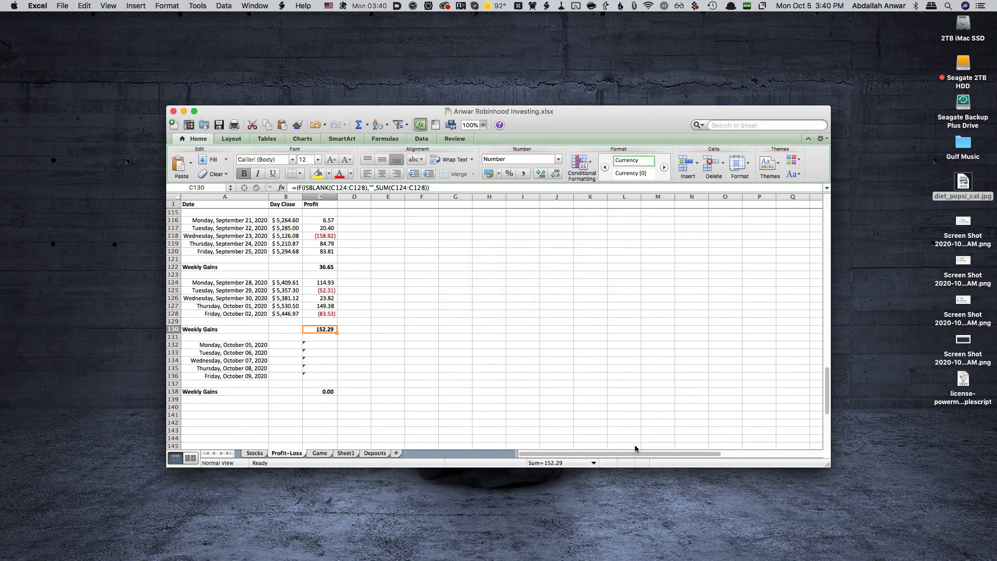
click(319, 345)
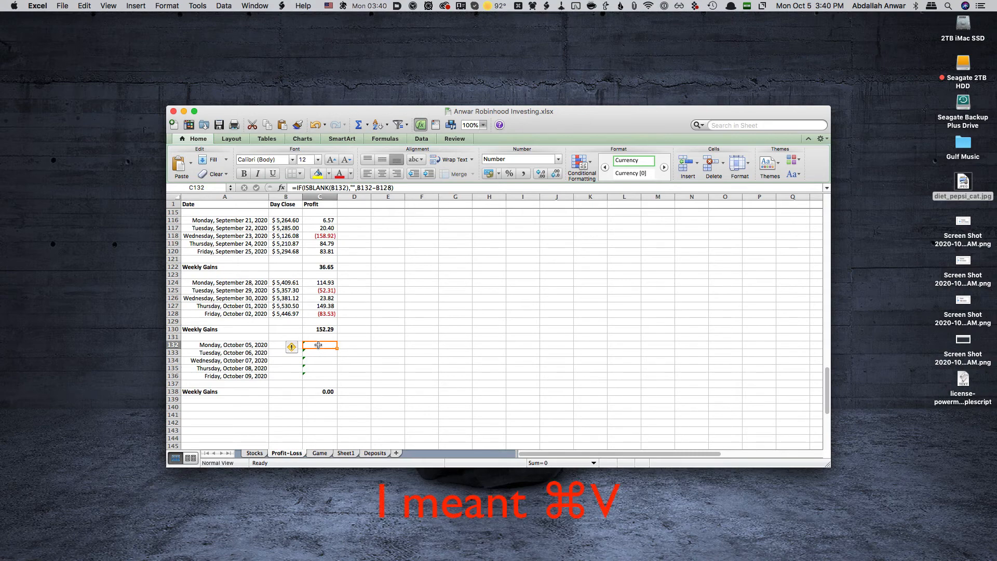
key(super+Tab)
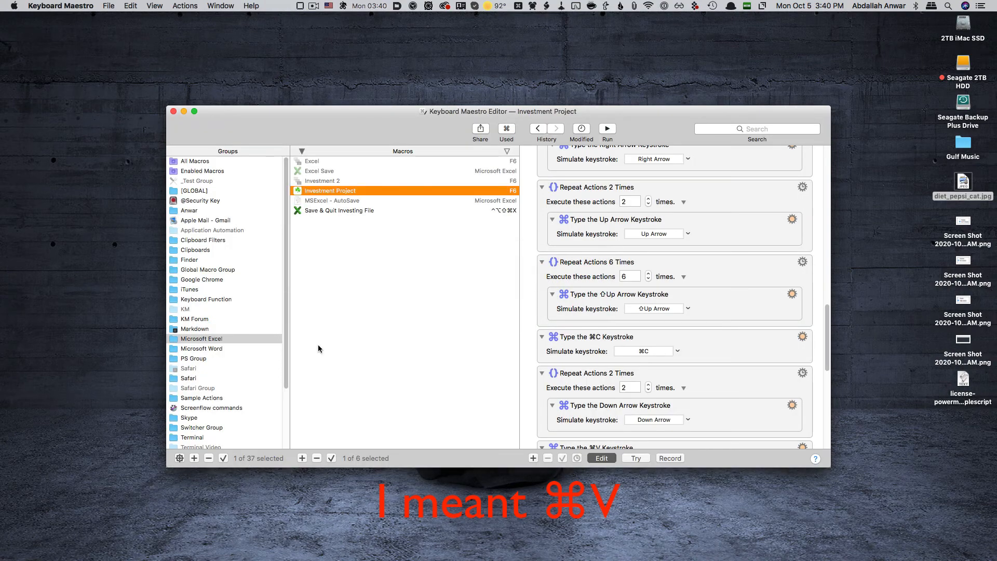
Step: Review the macro's paste keystroke and the repeated Left Arrow action that follows it
scroll(667, 391, down, 2)
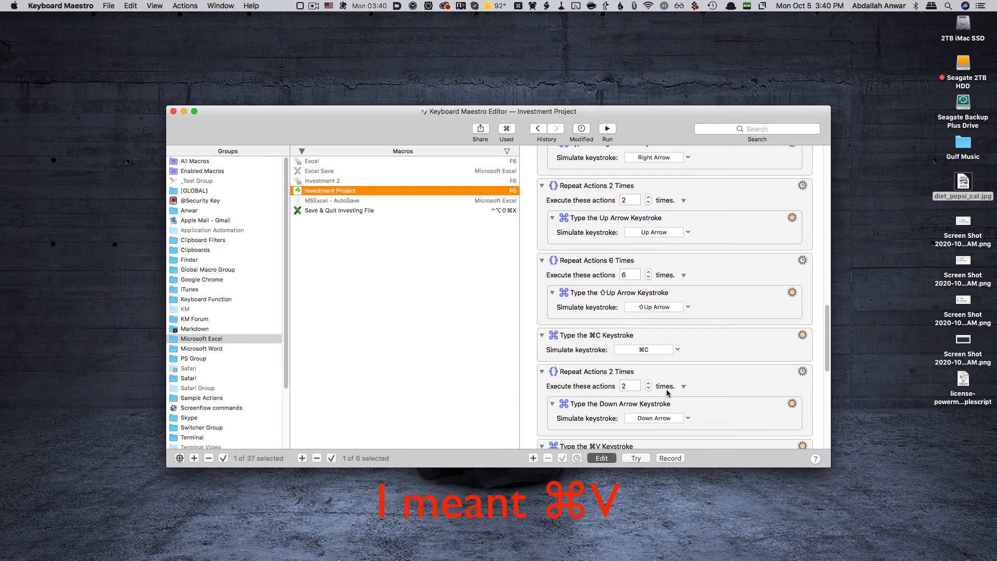
scroll(667, 395, down, 4)
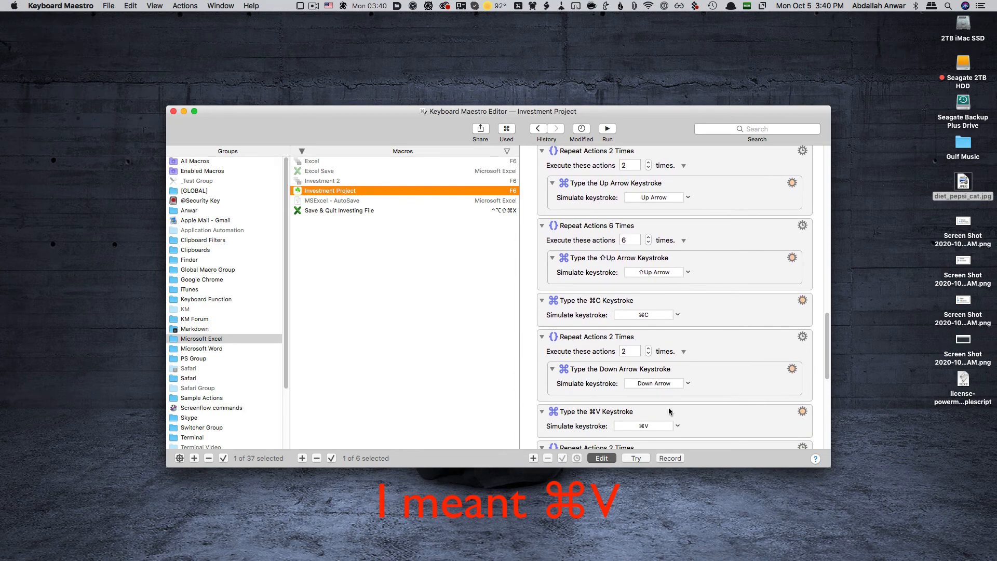
scroll(676, 435, down, 2)
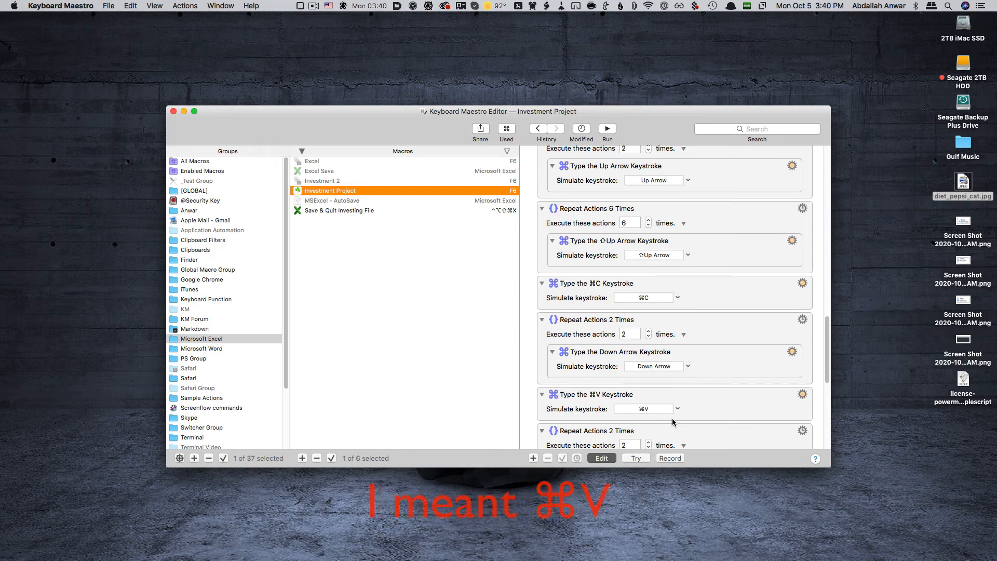
scroll(673, 422, down, 4)
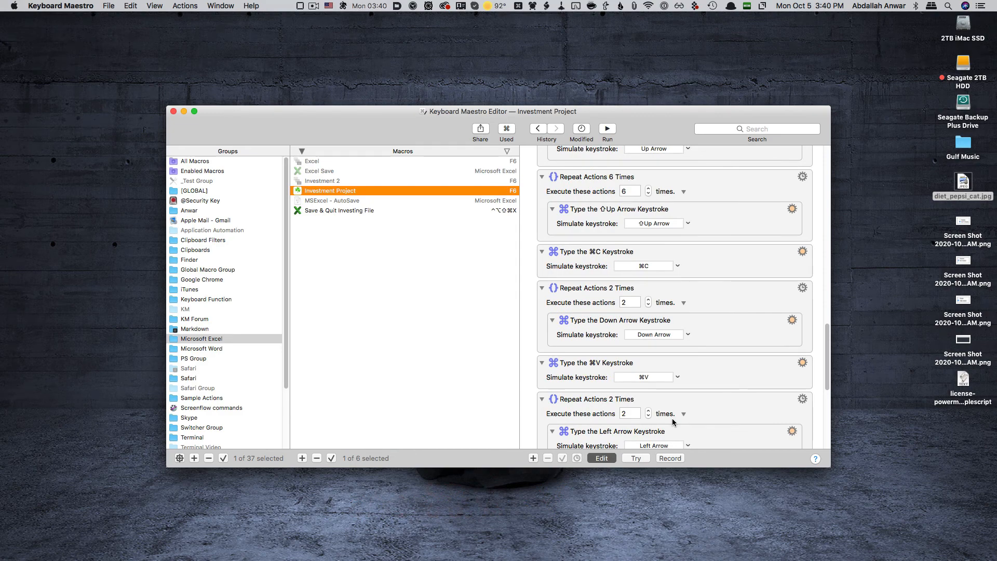
scroll(672, 425, down, 1)
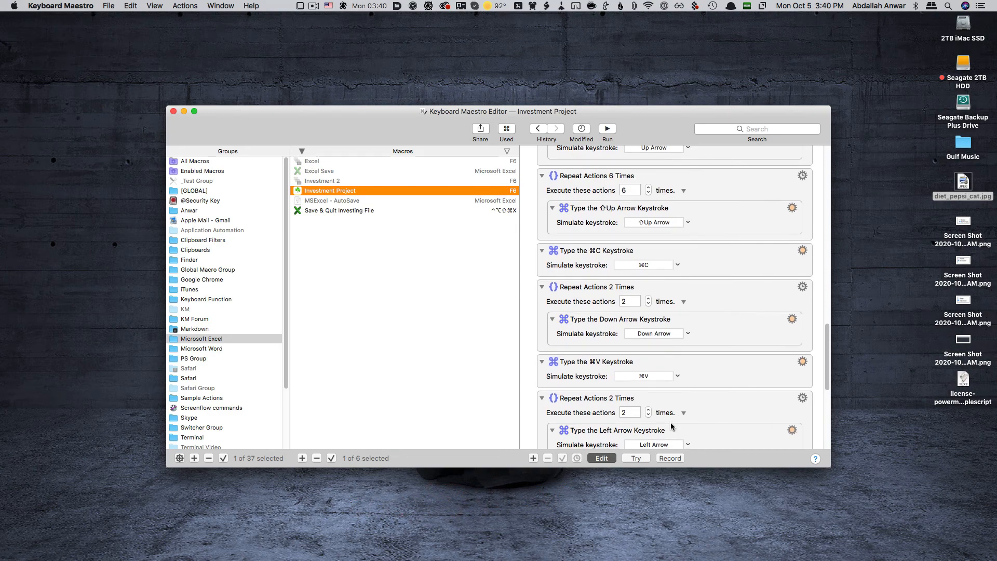
Step: Review the macro's second repeated Down Arrow action and the ⌘B keystroke that applies bold
scroll(671, 426, down, 10)
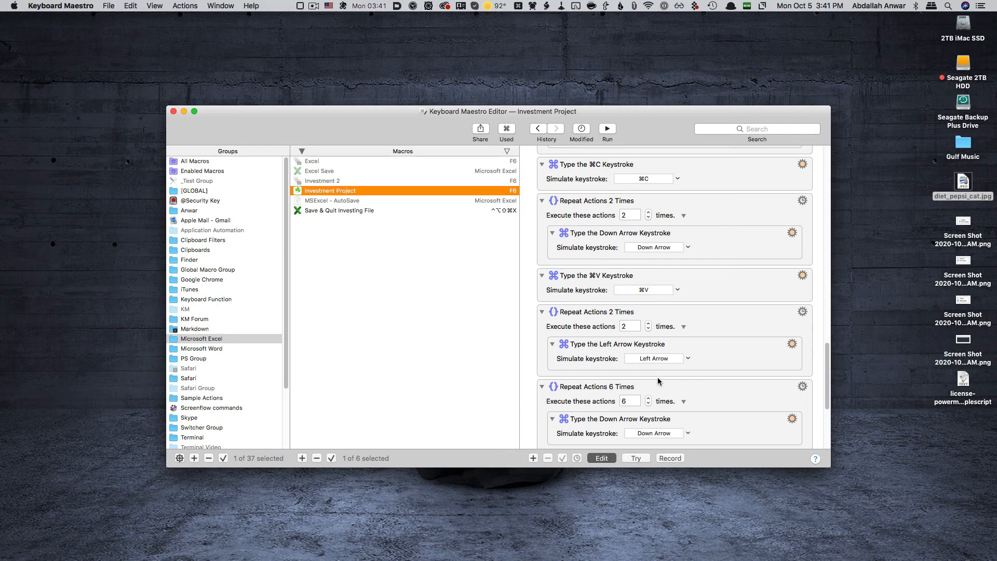
scroll(665, 413, down, 1)
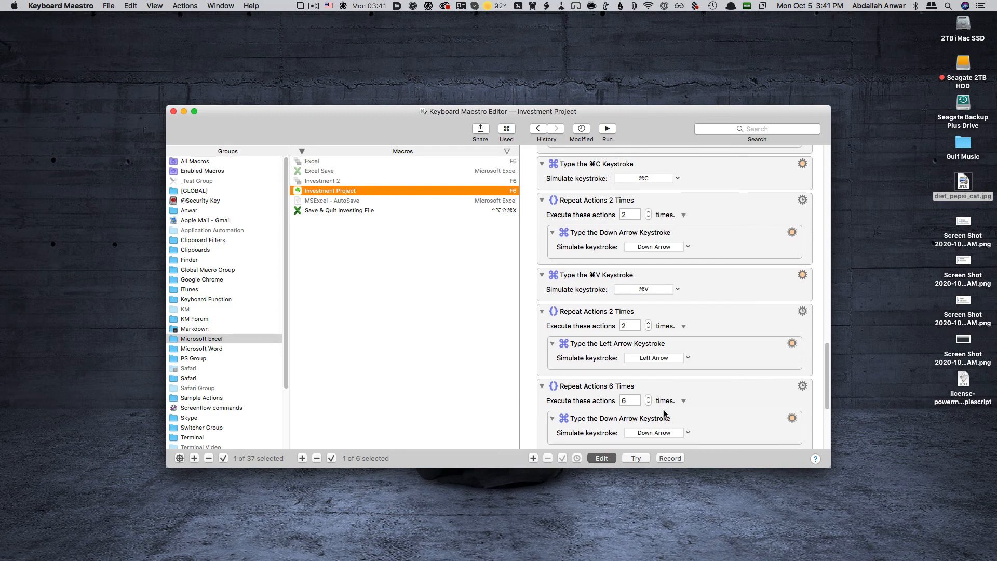
scroll(665, 413, down, 1)
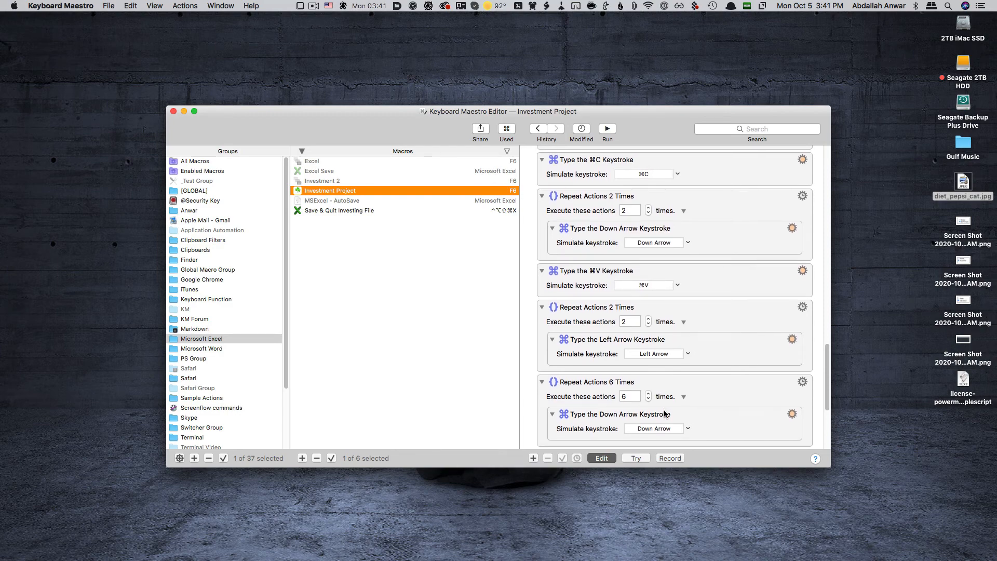
scroll(665, 414, down, 2)
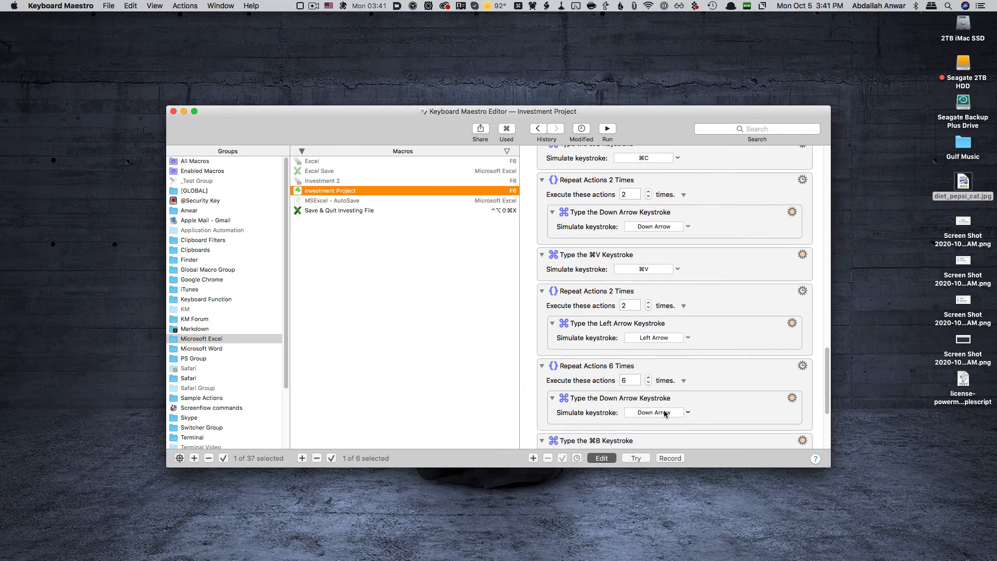
scroll(665, 414, down, 5)
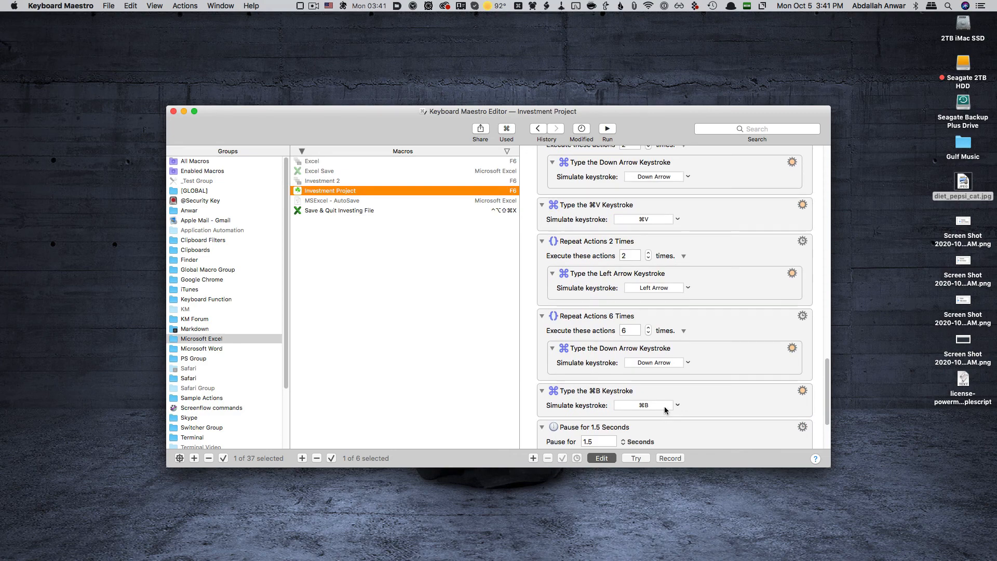
Step: Inspect the Weekly Gains label in cell A138 in Microsoft Excel and return to the Keyboard Maestro editor
key(alt+Tab)
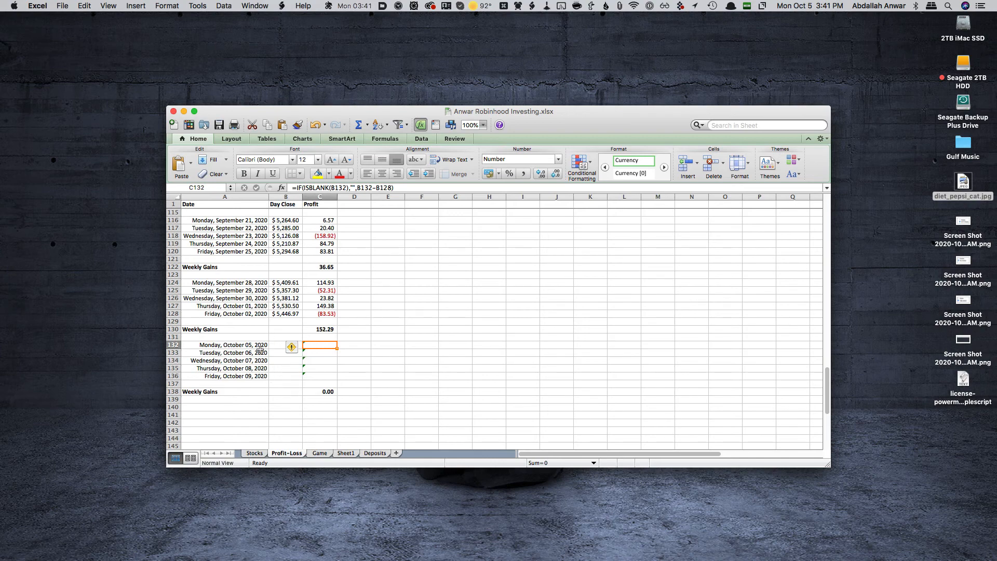
click(207, 392)
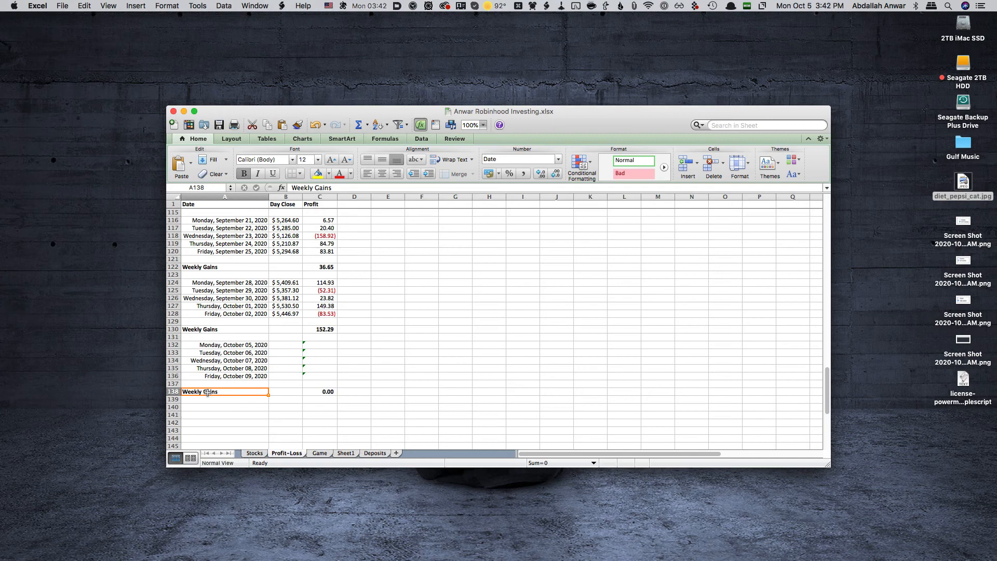
key(super+Tab)
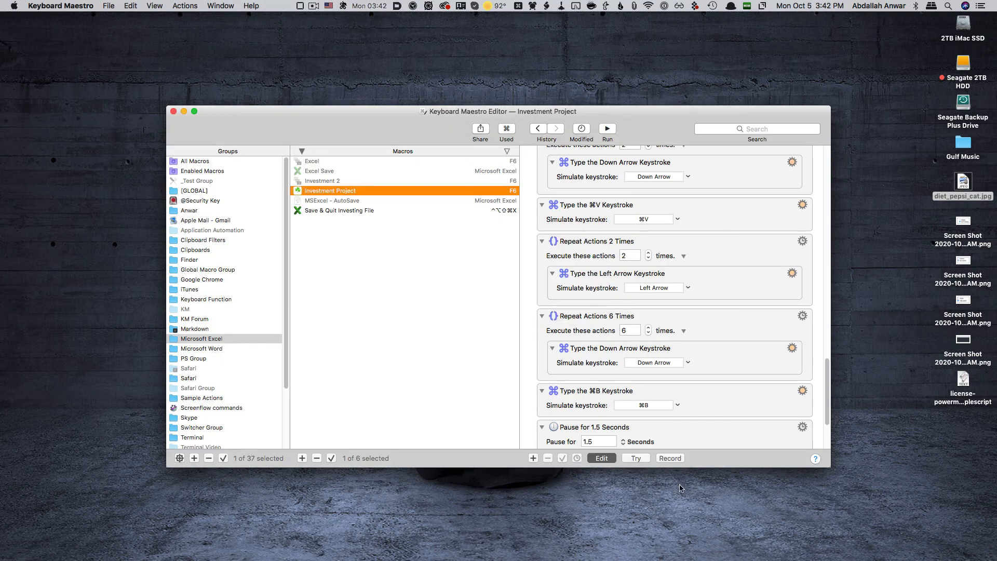
Step: Review the macro's final pause and the action that inserts the "Weekly Gains" text by pasting
key(super+v)
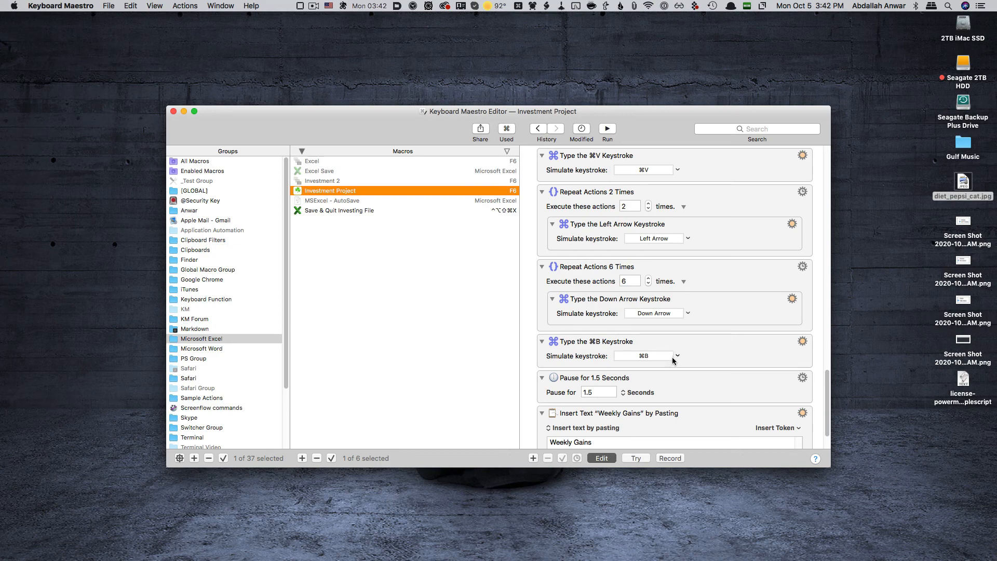
scroll(675, 415, down, 1)
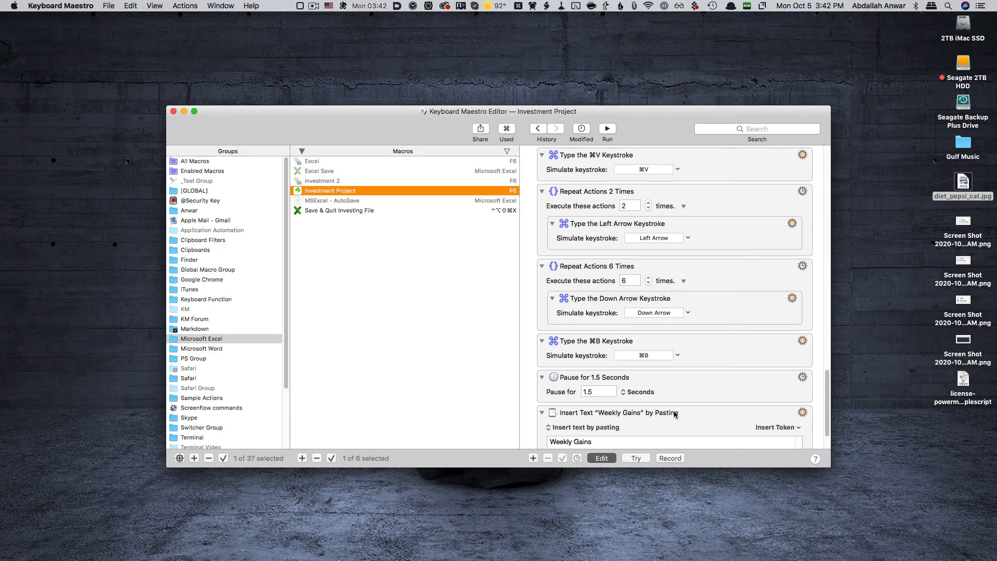
scroll(668, 433, down, 1)
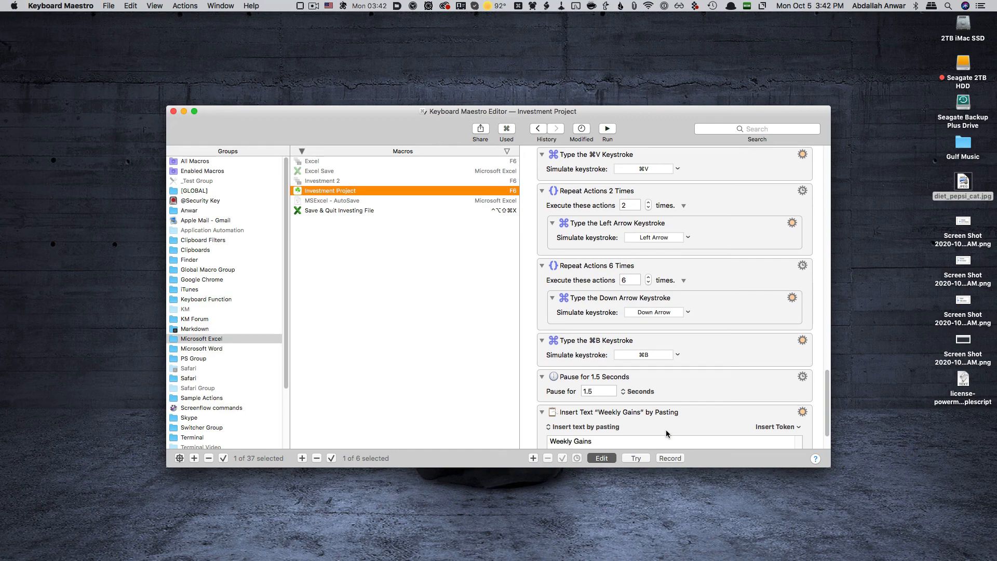
scroll(666, 435, down, 1)
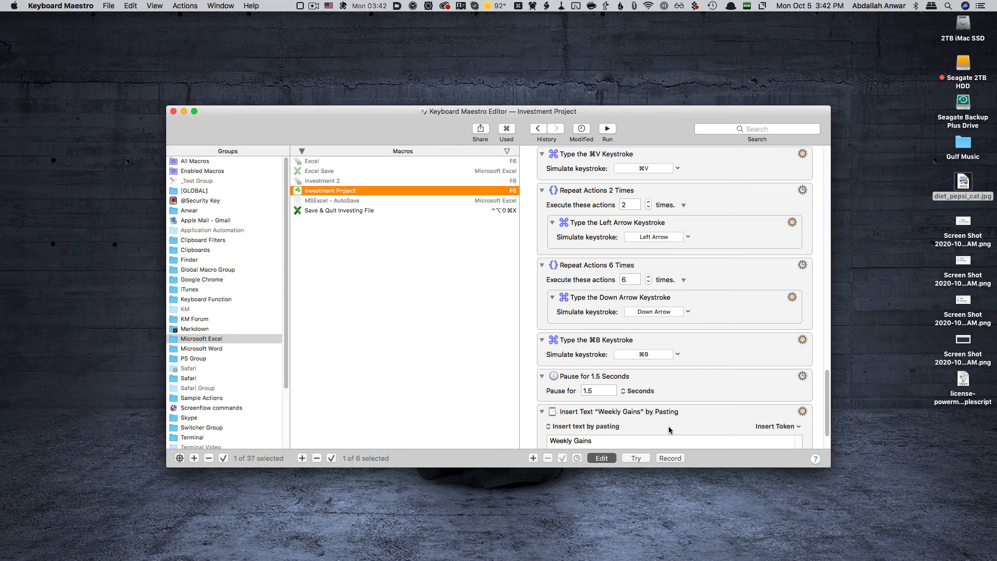
scroll(662, 399, down, 3)
scroll(661, 399, down, 1)
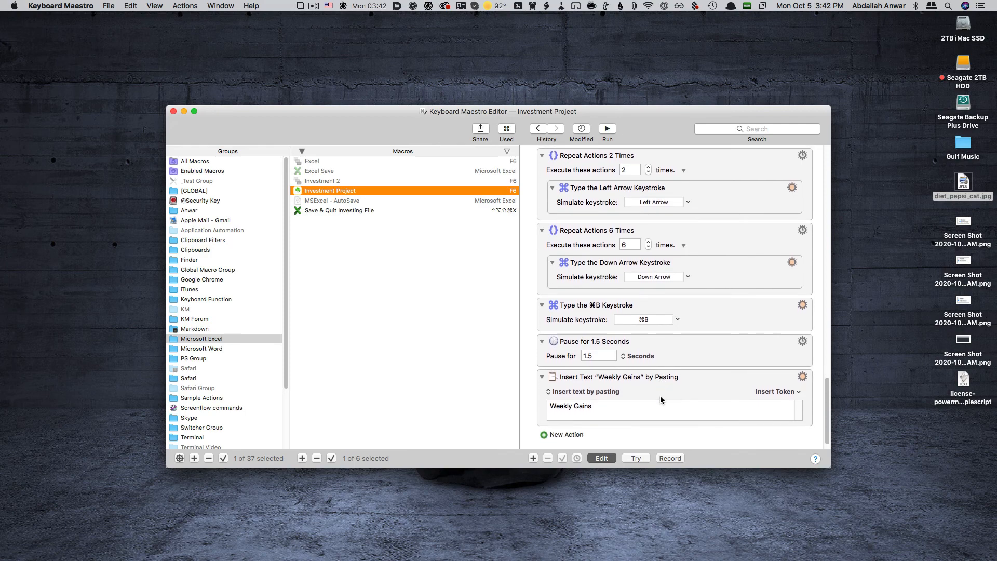